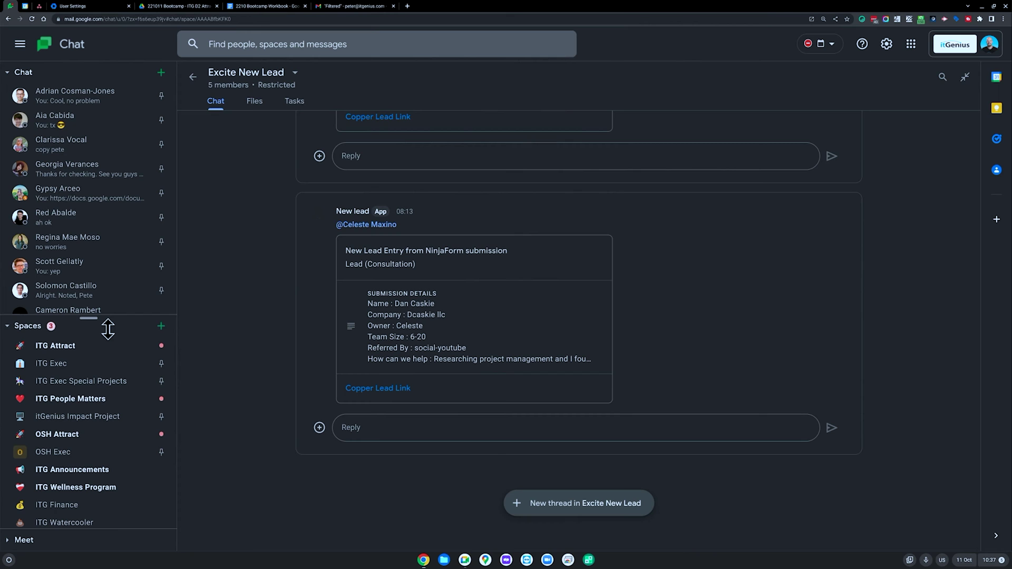
Step: Look through the Spaces list, then bring up the menu for new group conversations, spaces and browsing
{"action": "scroll", "coordinate": [112, 384], "scroll_direction": "down", "scroll_amount": 2}
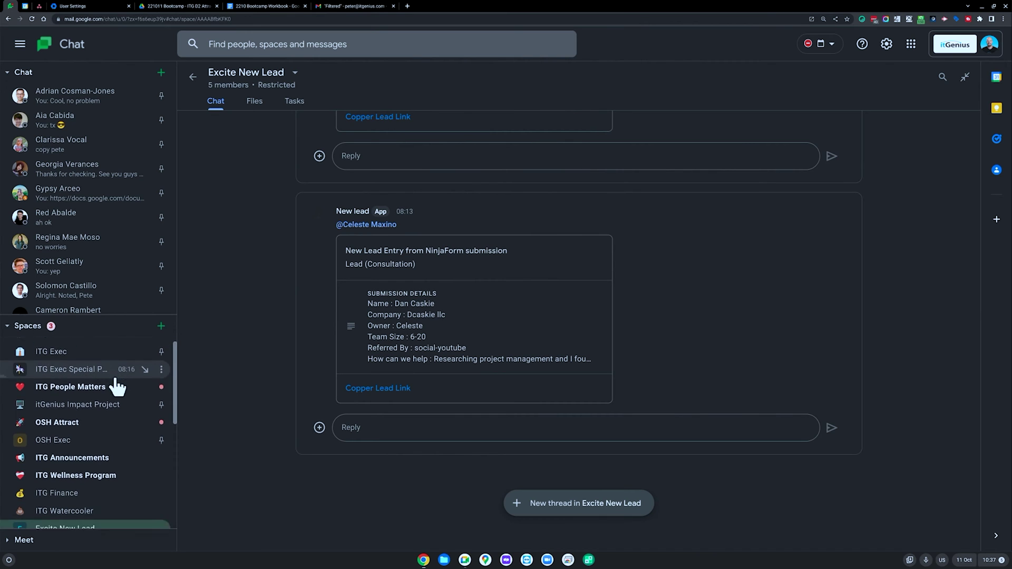
{"action": "scroll", "coordinate": [113, 390], "scroll_direction": "up", "scroll_amount": 1}
{"action": "scroll", "coordinate": [113, 409], "scroll_direction": "down", "scroll_amount": 3}
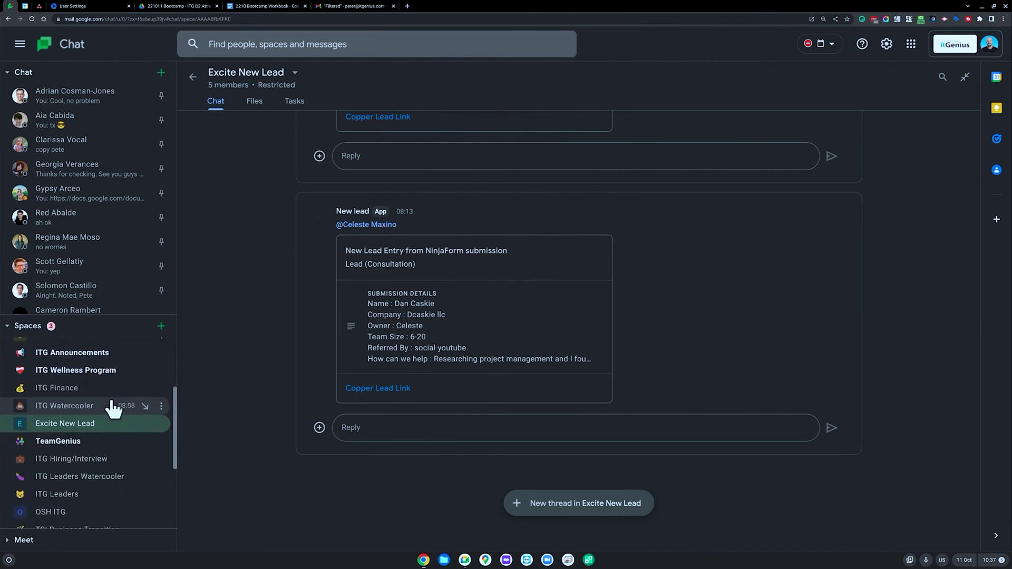
{"action": "scroll", "coordinate": [111, 418], "scroll_direction": "down", "scroll_amount": 3}
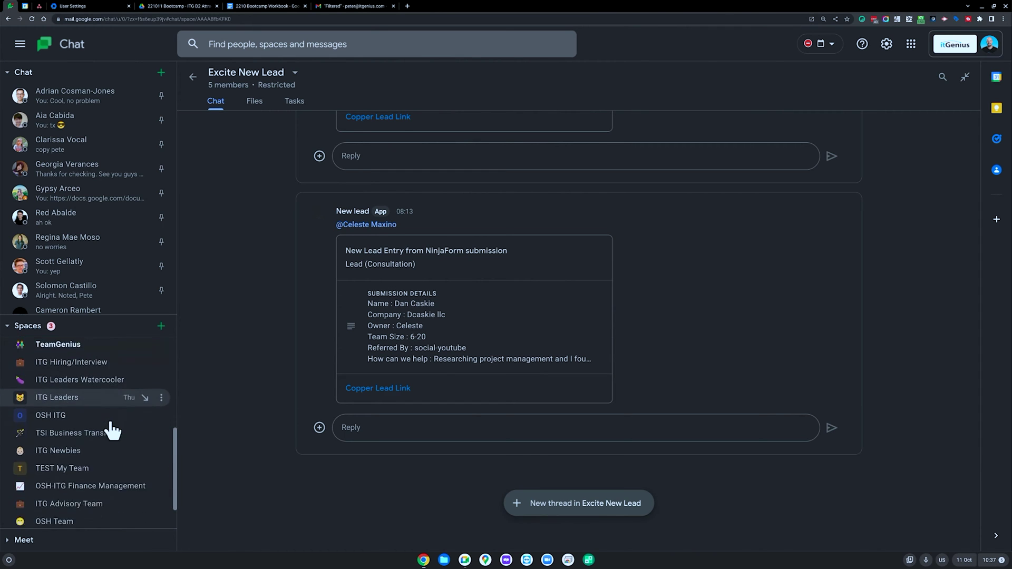
{"action": "scroll", "coordinate": [110, 442], "scroll_direction": "up", "scroll_amount": 5}
{"action": "scroll", "coordinate": [108, 440], "scroll_direction": "up", "scroll_amount": 3}
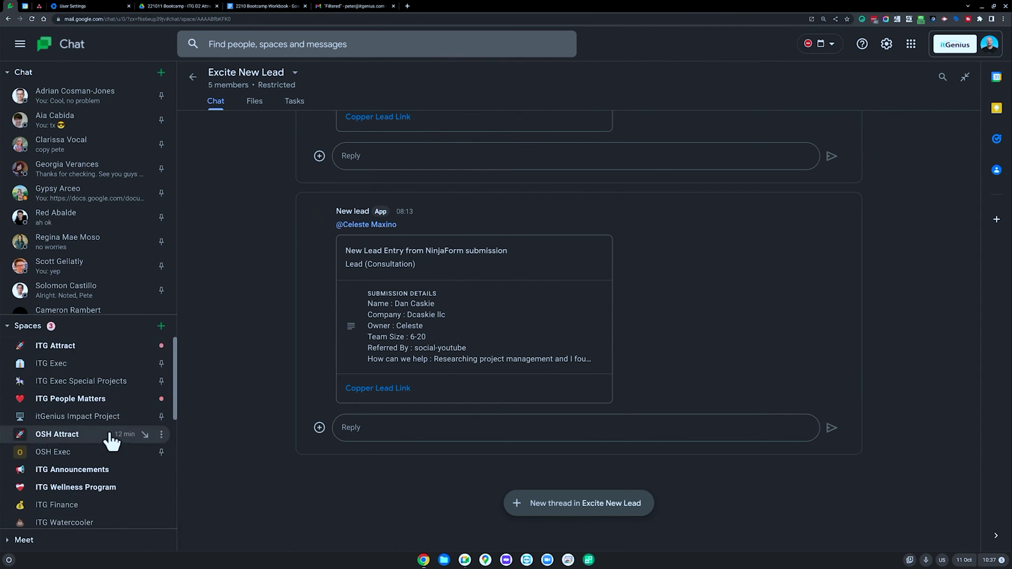
{"action": "left_click", "coordinate": [161, 326]}
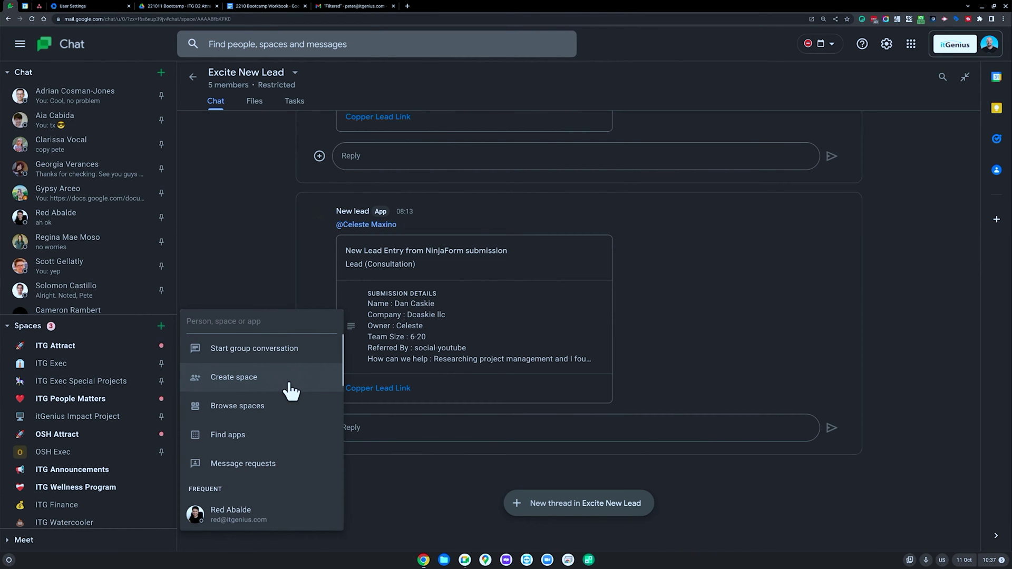
Step: Set up a space named 'TEST Team Room' with a flexed-biceps icon, itGenius-wide access and threaded replies
{"action": "left_click", "coordinate": [289, 390]}
{"action": "type", "text": "TEST Team Room"}
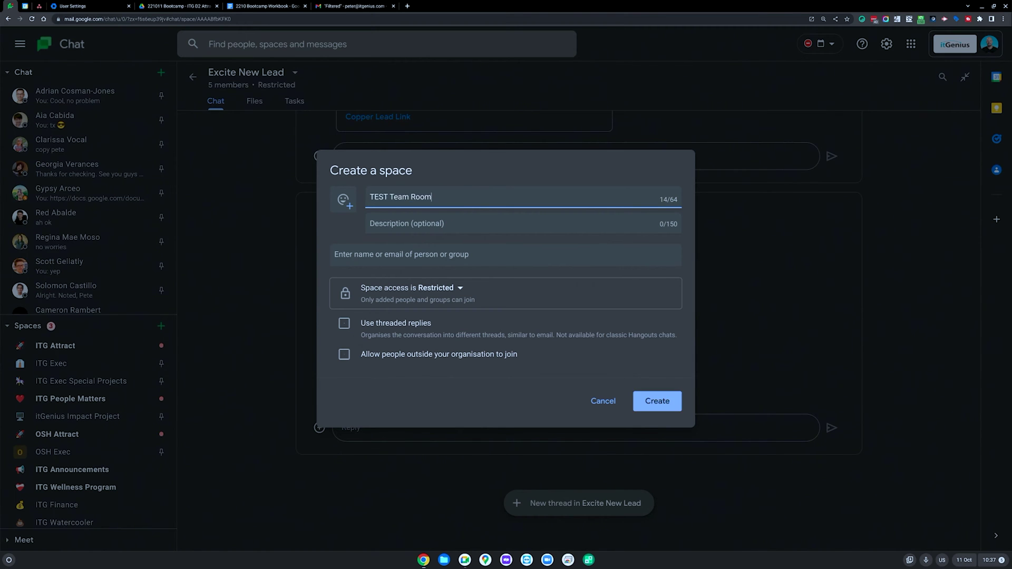
{"action": "left_click", "coordinate": [343, 200]}
{"action": "left_click", "coordinate": [276, 307]}
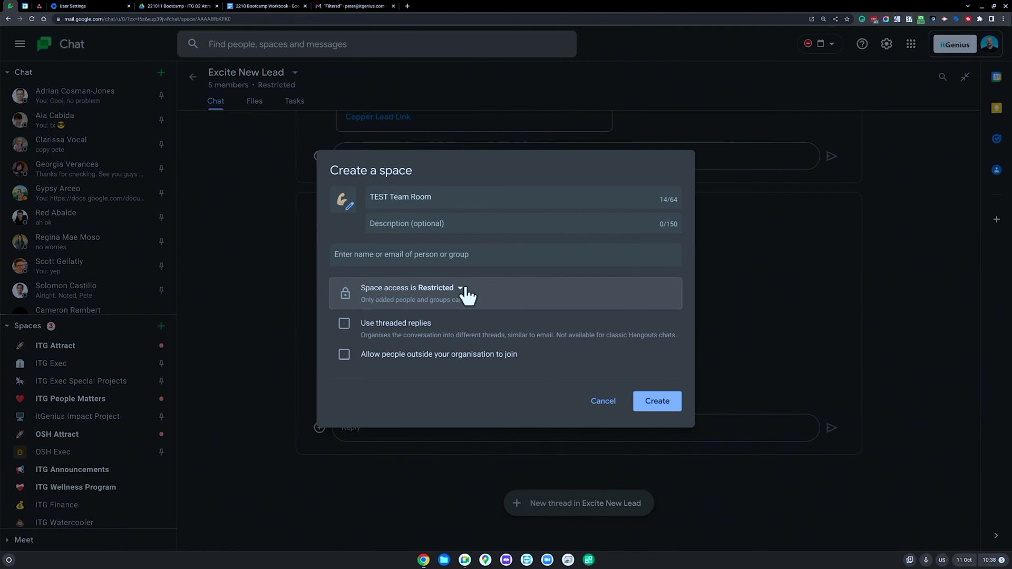
{"action": "left_click", "coordinate": [462, 293]}
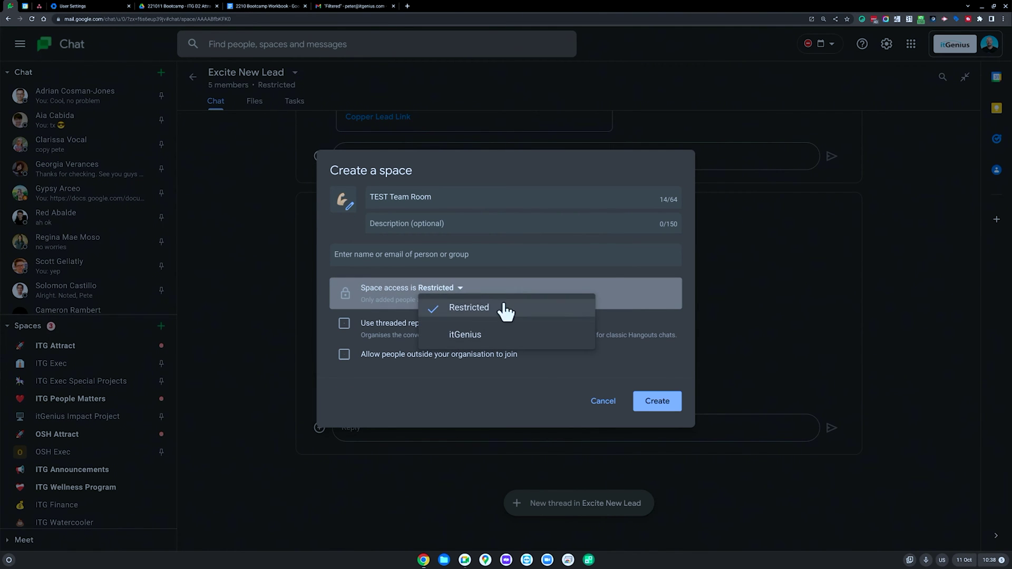
{"action": "left_click", "coordinate": [514, 337]}
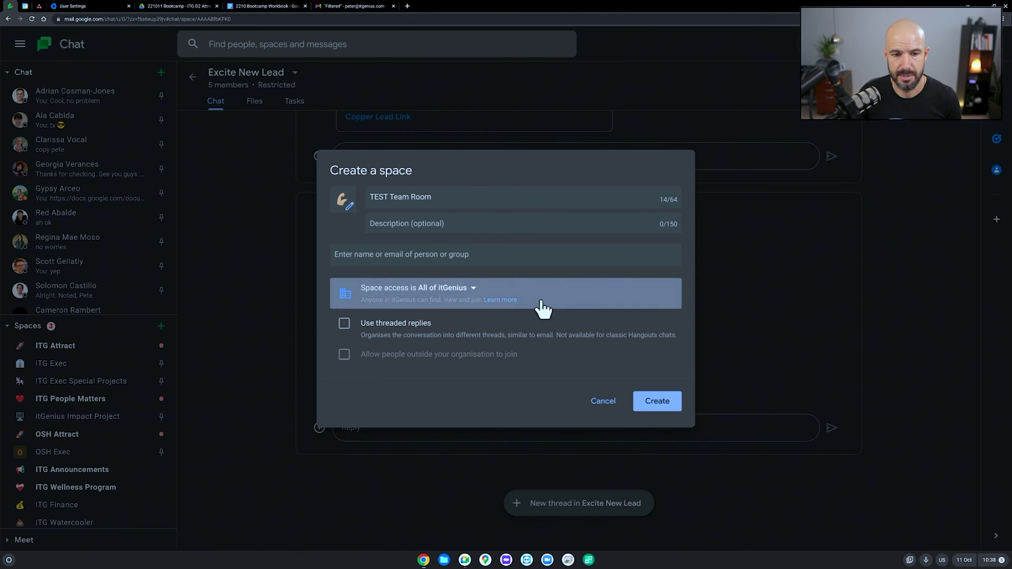
{"action": "left_click", "coordinate": [344, 326]}
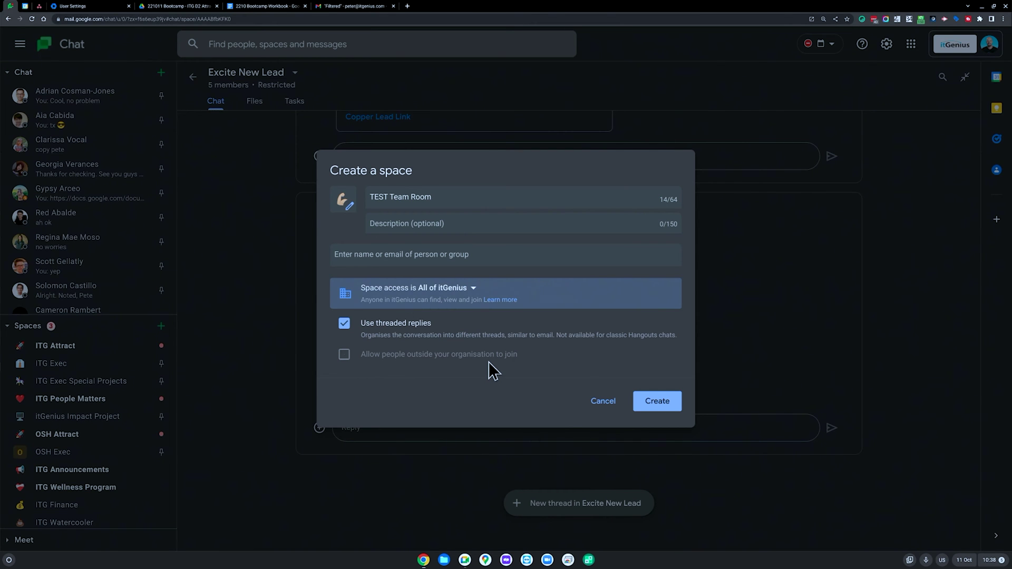
Step: Keep access at all of itGenius after trying Restricted, then create the space
{"action": "left_click", "coordinate": [445, 290]}
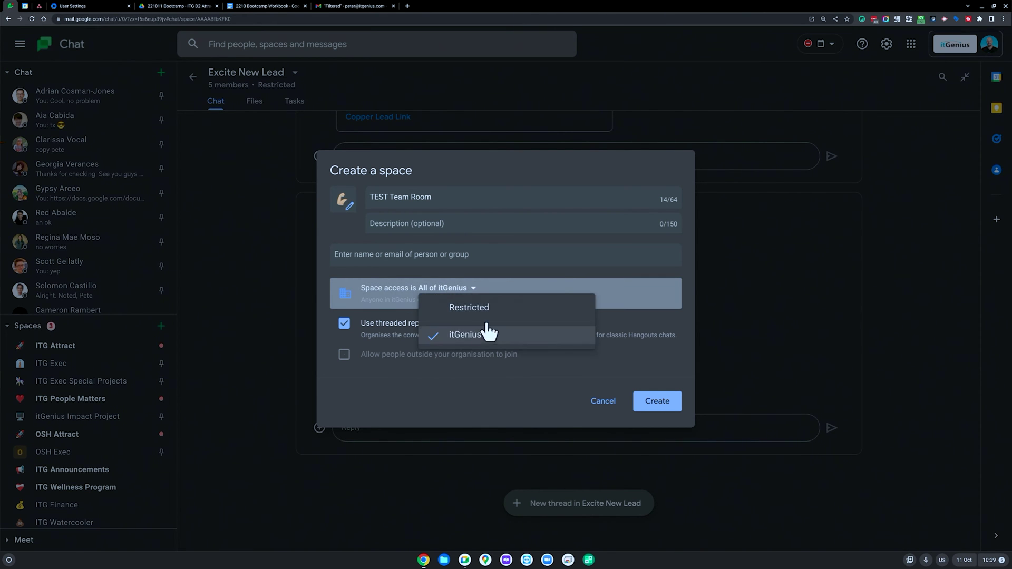
{"action": "left_click", "coordinate": [463, 305]}
{"action": "left_click", "coordinate": [445, 291]}
{"action": "left_click", "coordinate": [474, 332]}
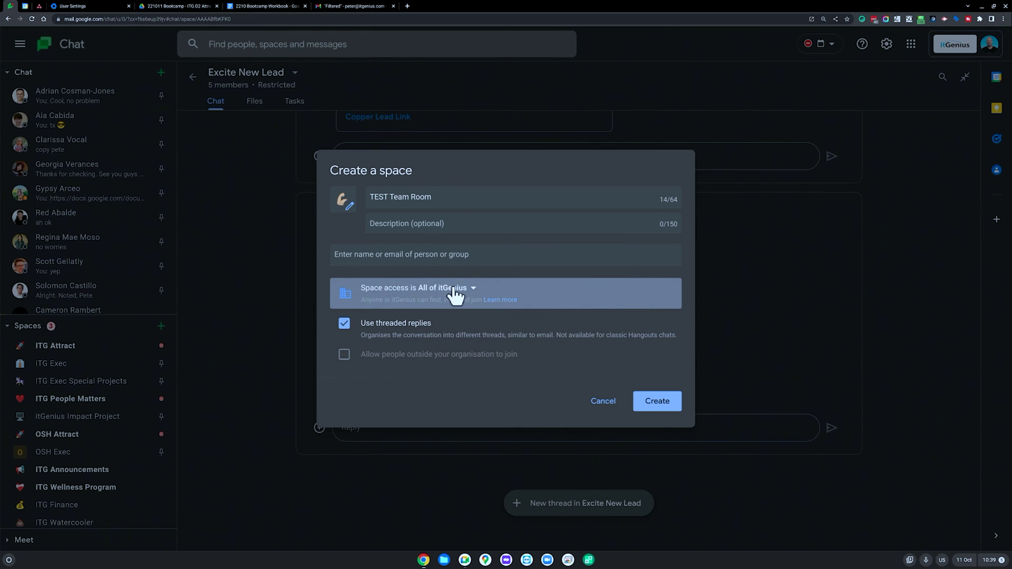
{"action": "left_click", "coordinate": [455, 295]}
{"action": "left_click", "coordinate": [429, 336]}
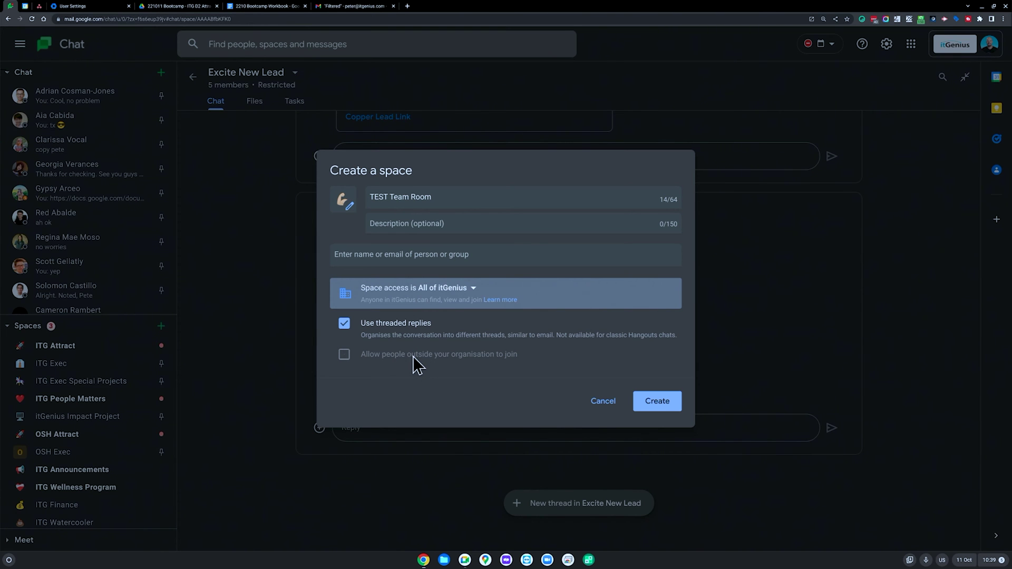
{"action": "left_click", "coordinate": [660, 404]}
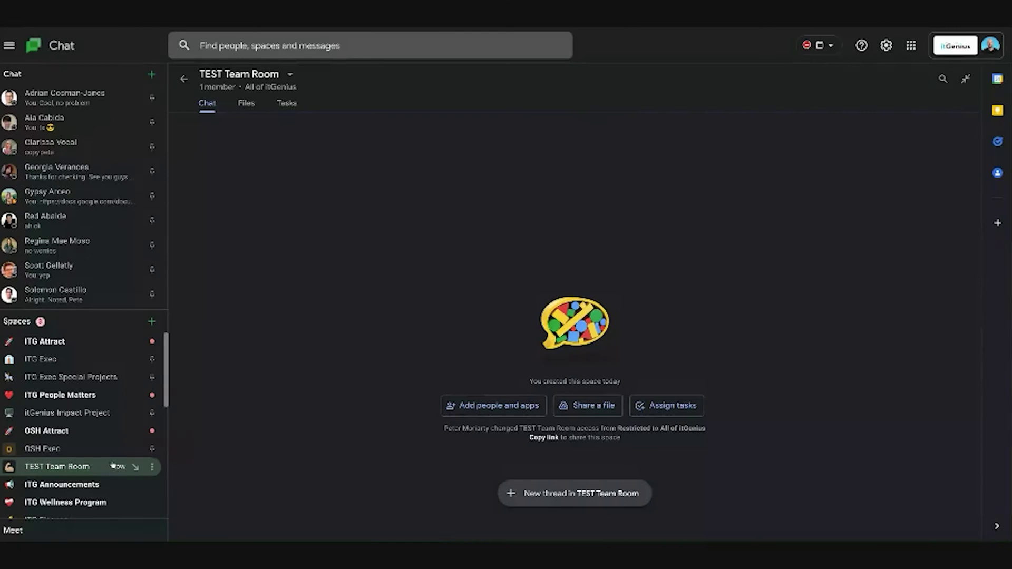
Step: Start a new space named 'TEST Marketing' and add three colleagues as members
{"action": "left_click", "coordinate": [151, 322]}
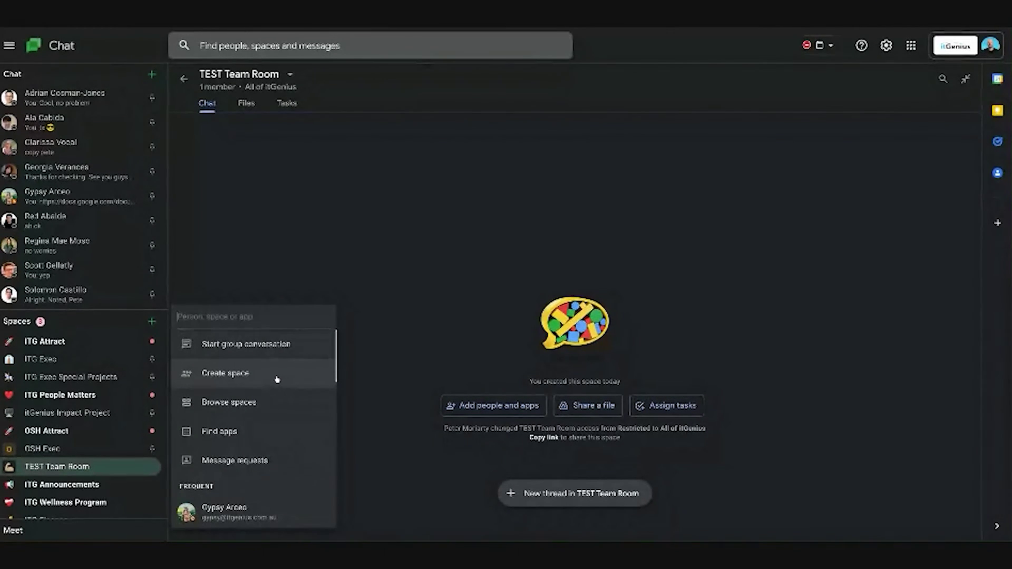
{"action": "left_click", "coordinate": [277, 378]}
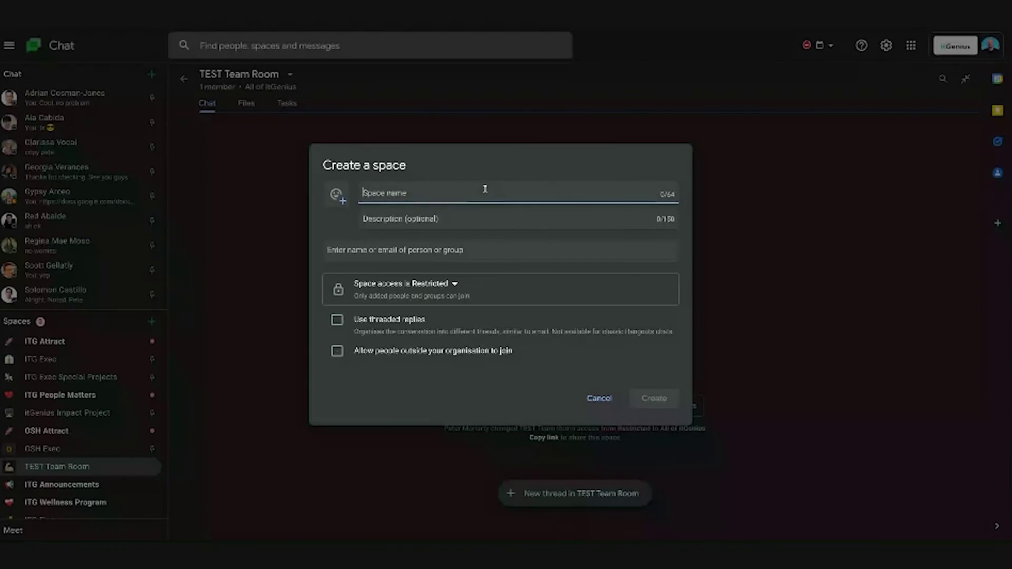
{"action": "type", "text": "TEST Marketing"}
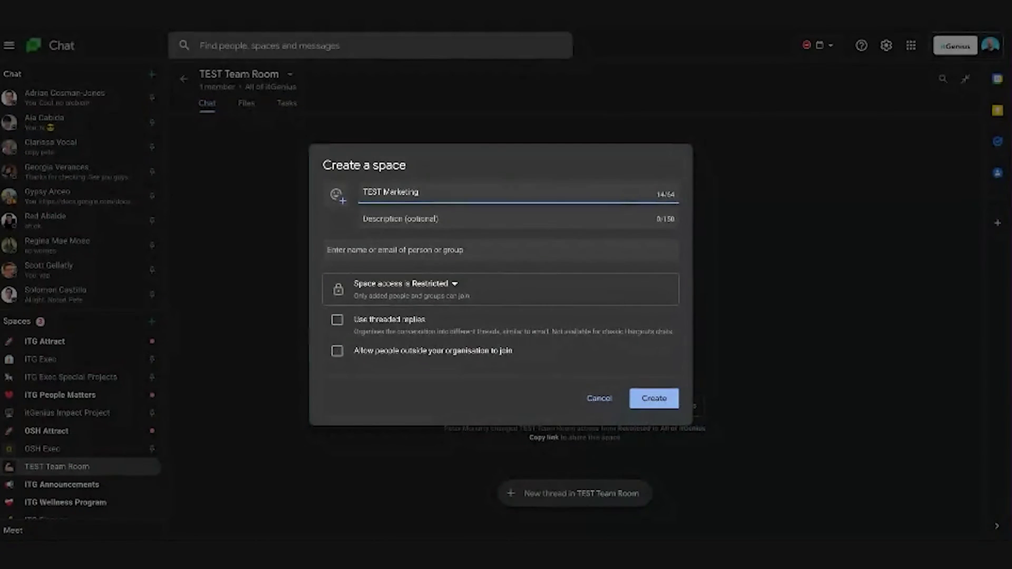
{"action": "left_click", "coordinate": [465, 249]}
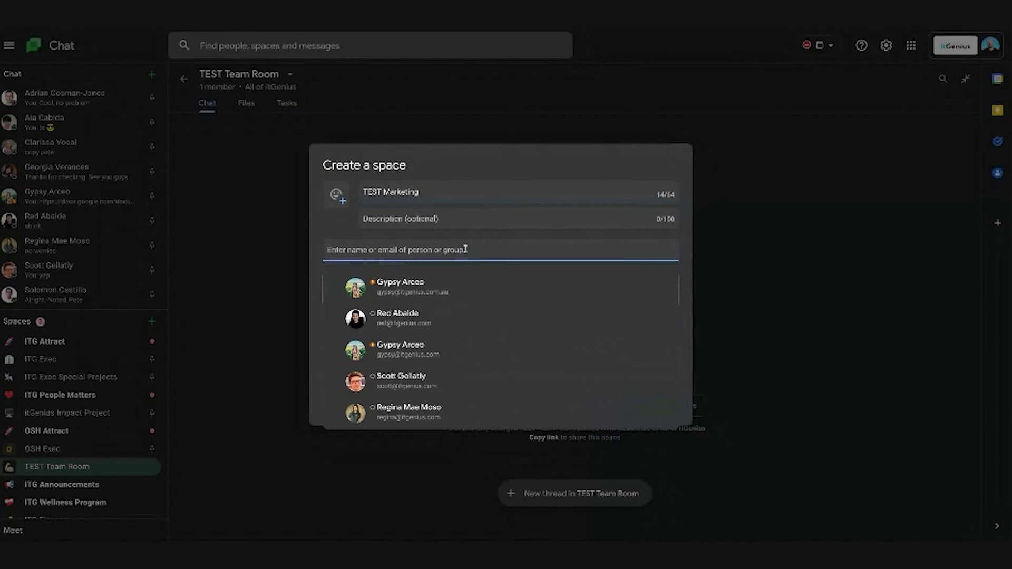
{"action": "left_click", "coordinate": [456, 285]}
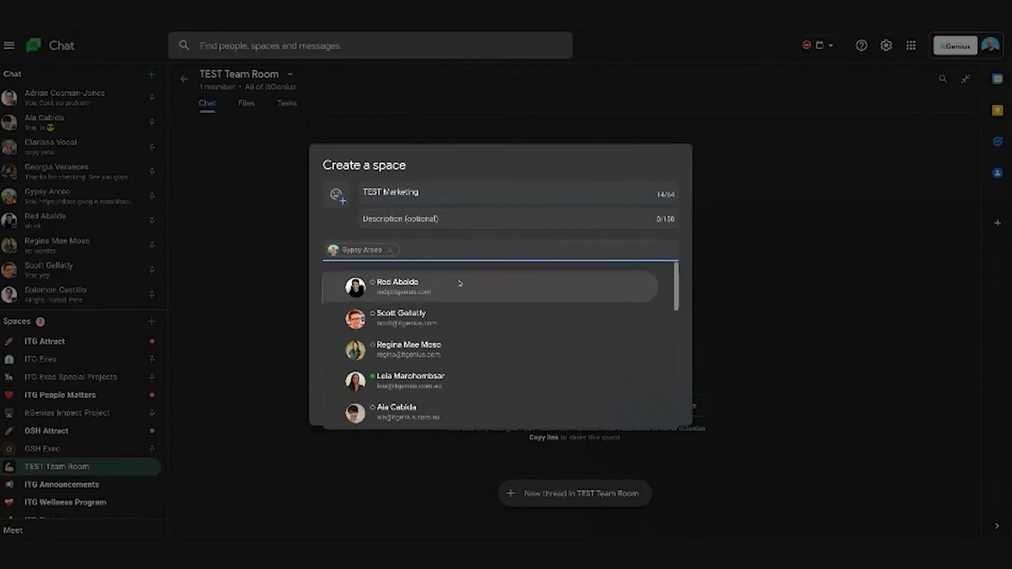
{"action": "left_click", "coordinate": [460, 283]}
{"action": "scroll", "coordinate": [509, 326], "scroll_direction": "down", "scroll_amount": 3}
{"action": "left_click", "coordinate": [511, 350]}
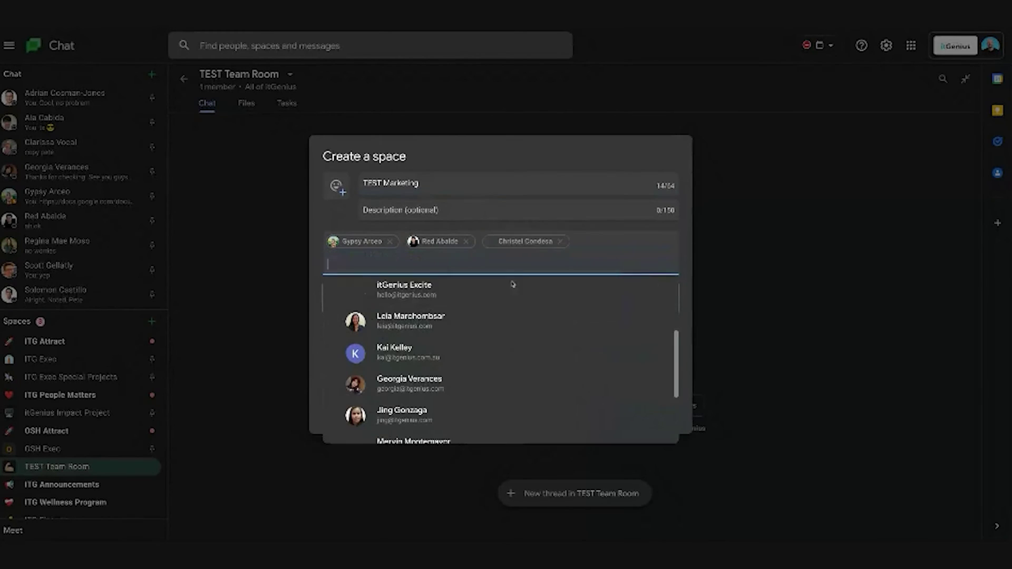
{"action": "left_click", "coordinate": [587, 260]}
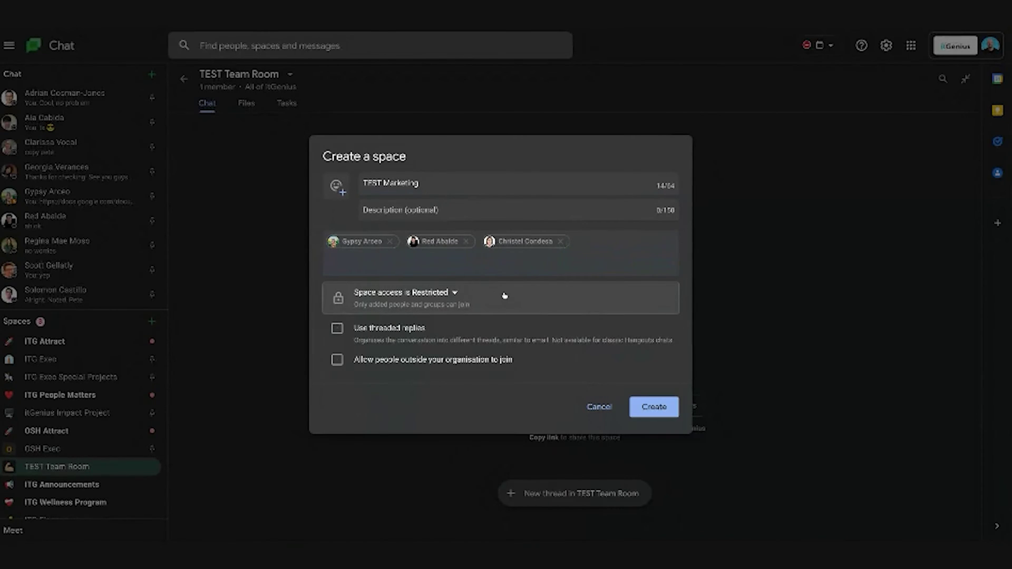
Step: Turn on threaded replies, keep Restricted access, and create TEST Marketing
{"action": "left_click", "coordinate": [357, 328]}
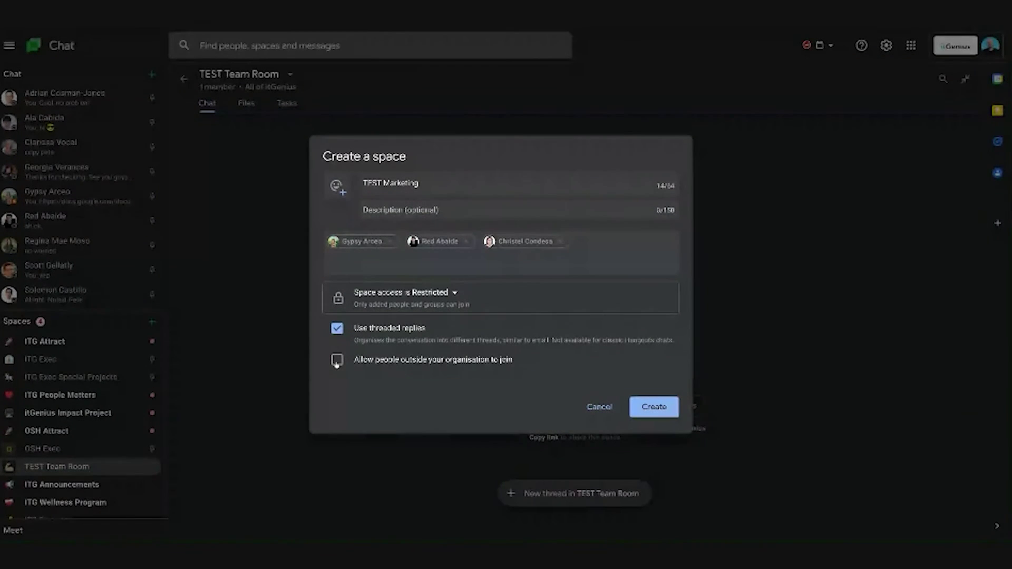
{"action": "left_click", "coordinate": [654, 407]}
{"action": "left_click", "coordinate": [152, 321]}
Step: Name the new space 'TEST Contractors' with a water-pistol icon, threaded replies and external access allowed
{"action": "left_click", "coordinate": [251, 374]}
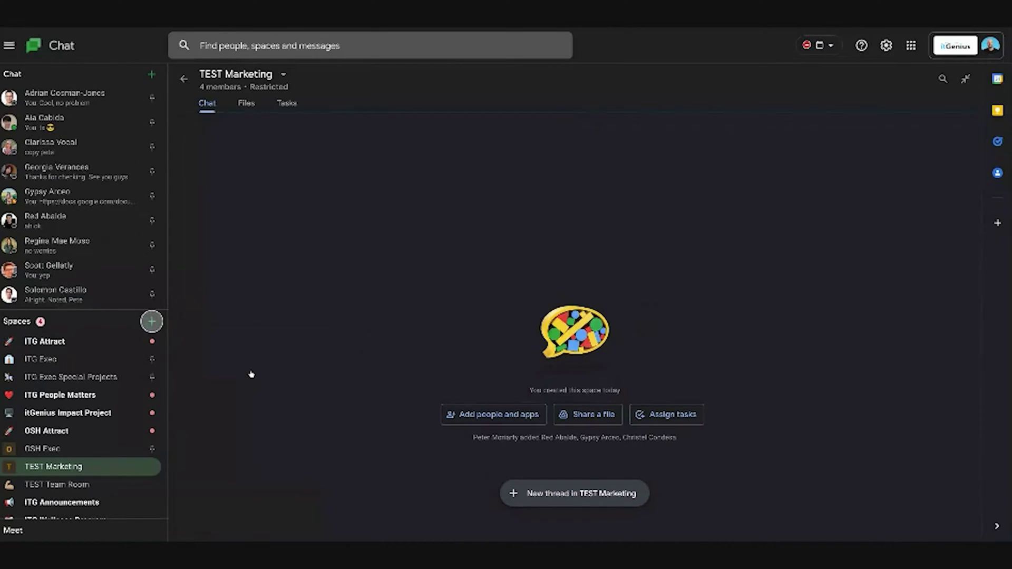
{"action": "type", "text": "TEST"}
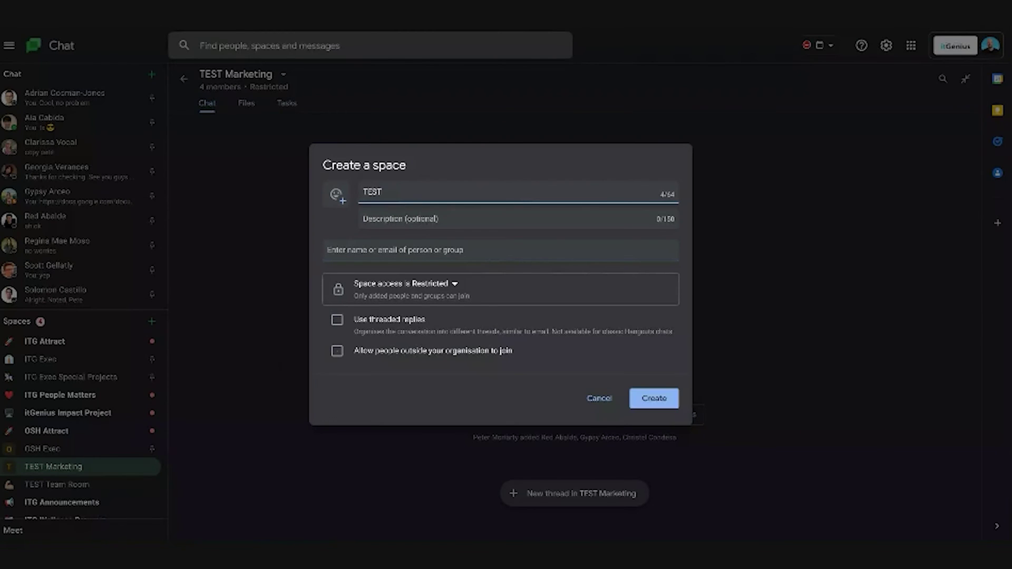
{"action": "type", "text": " Contractors"}
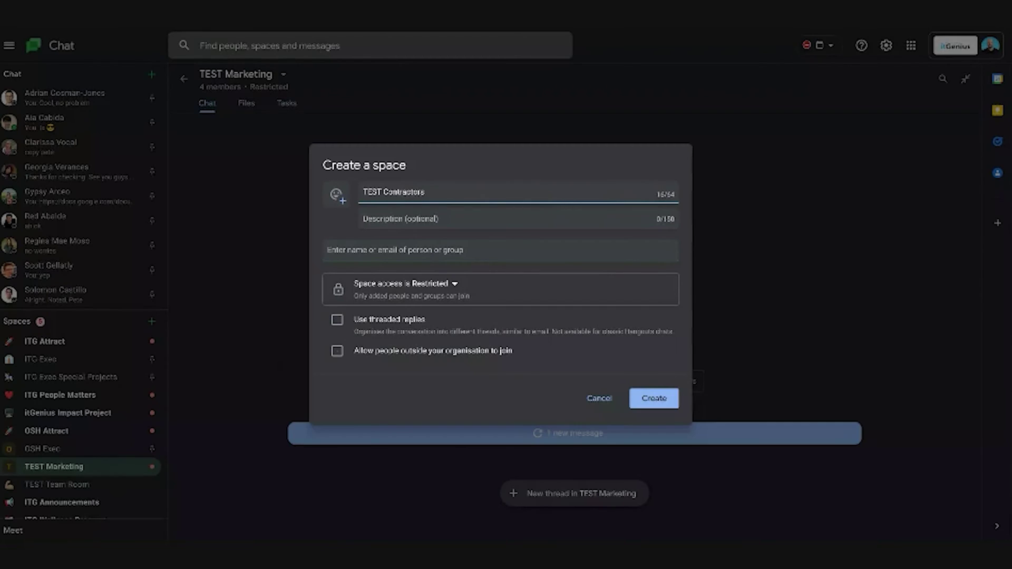
{"action": "left_click", "coordinate": [342, 198]}
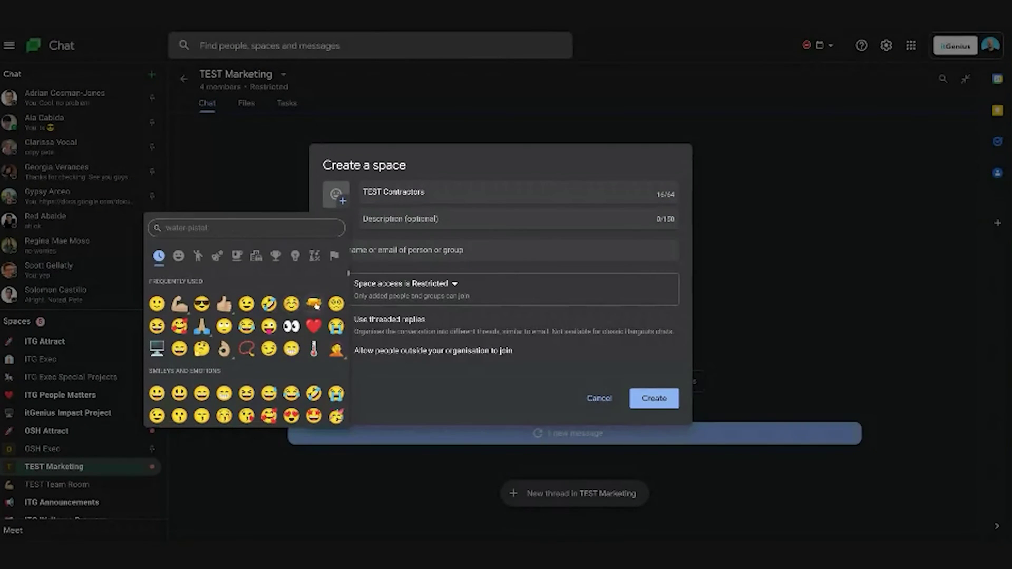
{"action": "left_click", "coordinate": [314, 304]}
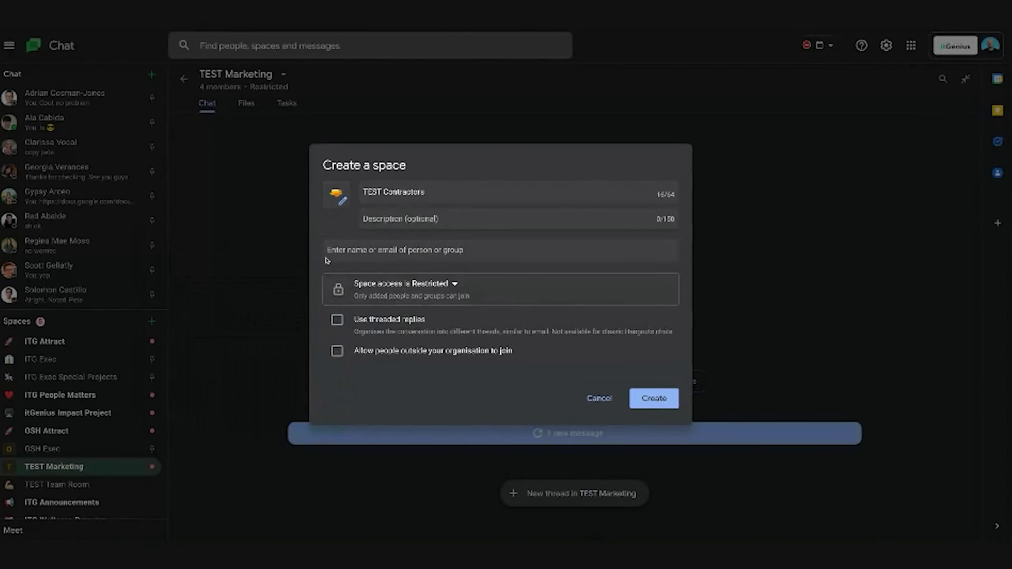
{"action": "left_click", "coordinate": [403, 322]}
{"action": "left_click", "coordinate": [339, 358]}
Step: Add one external contact to TEST Contractors by their e-mail address
{"action": "left_click", "coordinate": [579, 251]}
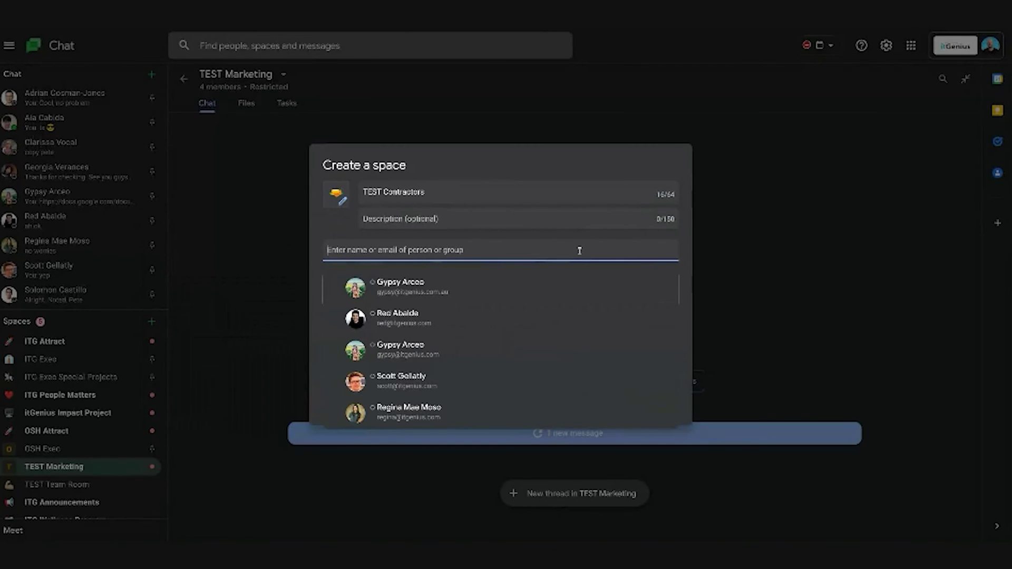
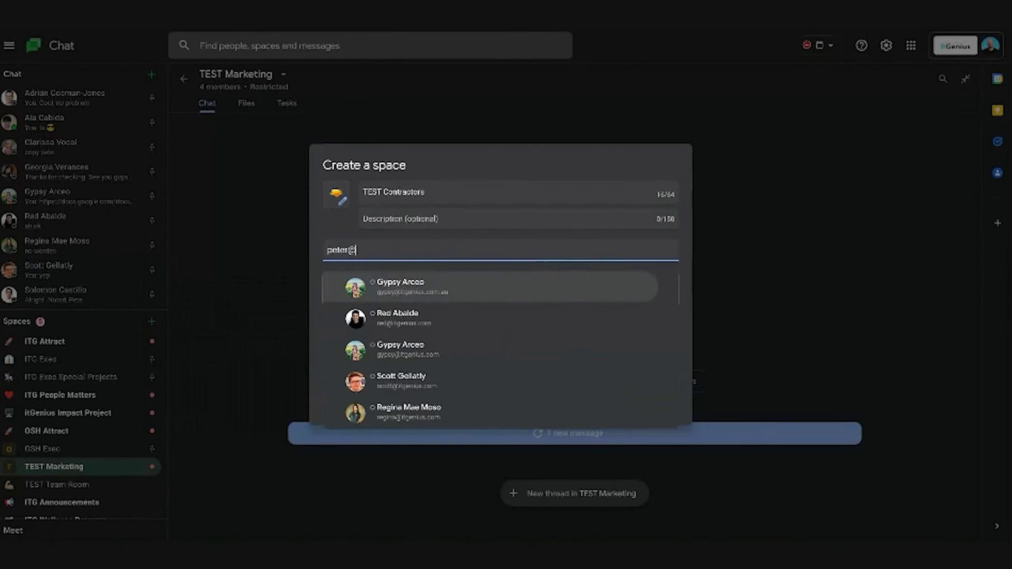
{"action": "left_click", "coordinate": [514, 300]}
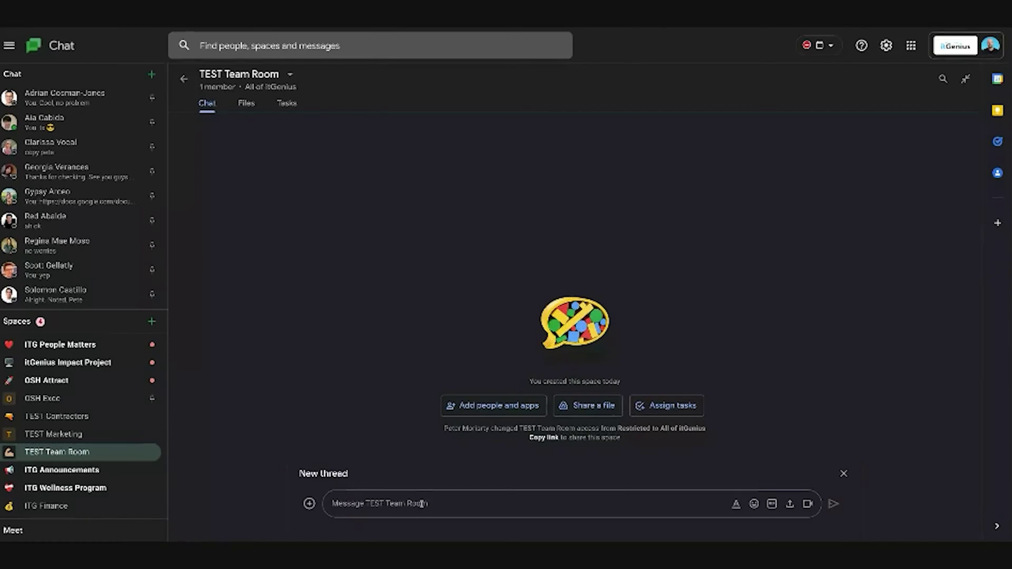
Step: Post the thread title 'THREAD TITLE.... Marketing' and a first reply 'ad' in TEST Team Room
{"action": "type", "text": "THREAD TIT"}
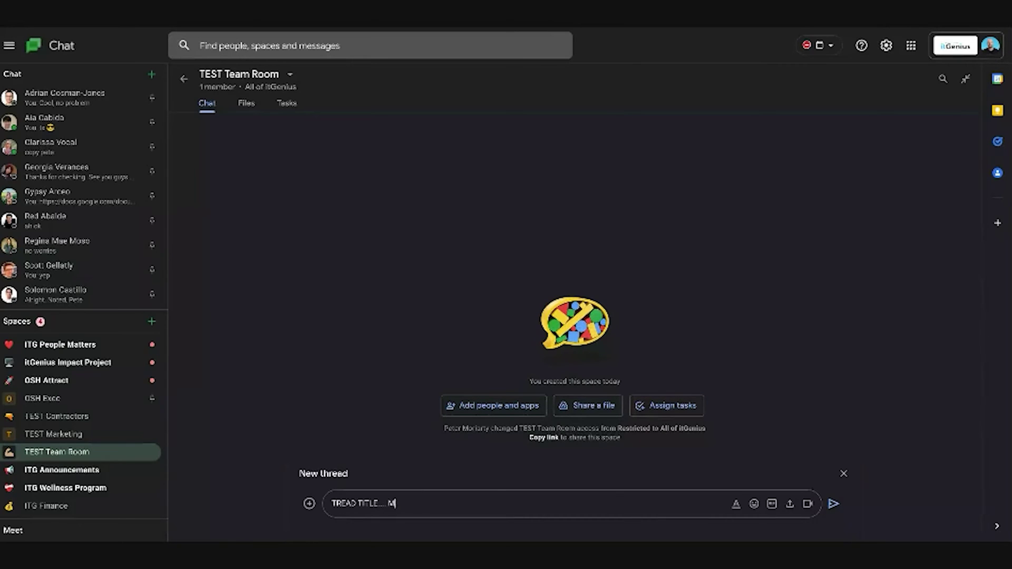
{"action": "type", "text": "LE.... Marketing"}
{"action": "key", "text": "Return"}
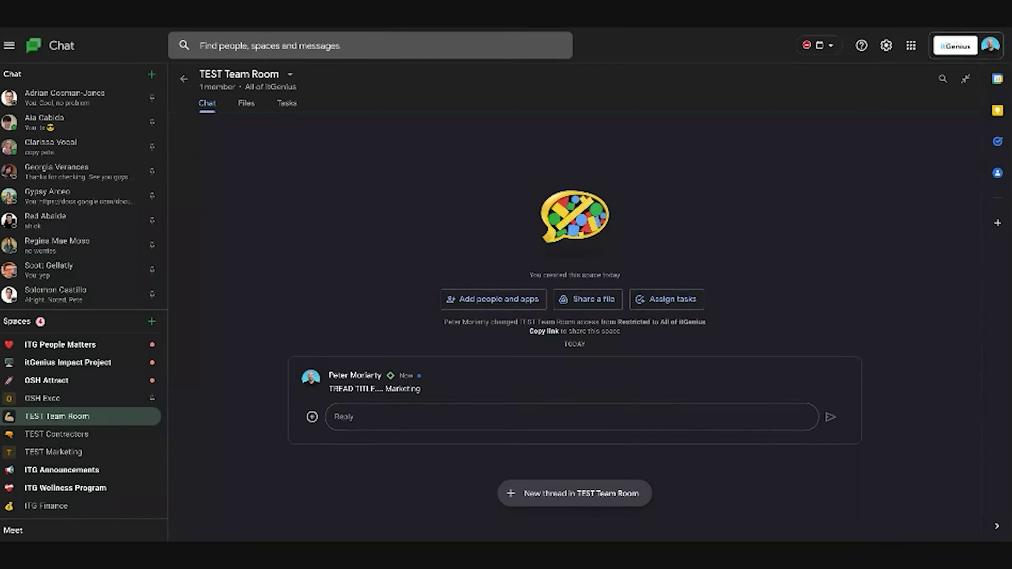
{"action": "left_click", "coordinate": [369, 416]}
{"action": "type", "text": "ad"}
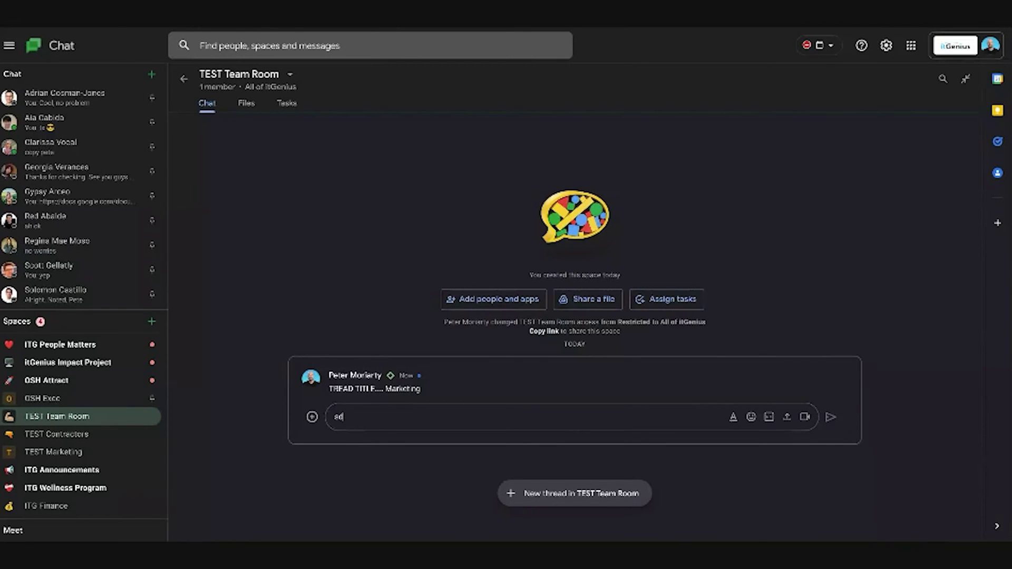
{"action": "key", "text": "Return"}
Step: Post five more short test replies into the Marketing thread
{"action": "type", "text": "sd g sdfg"}
{"action": "key", "text": "Return"}
{"action": "type", "text": "fdsg"}
{"action": "key", "text": "Return"}
{"action": "type", "text": "dfg sdfg"}
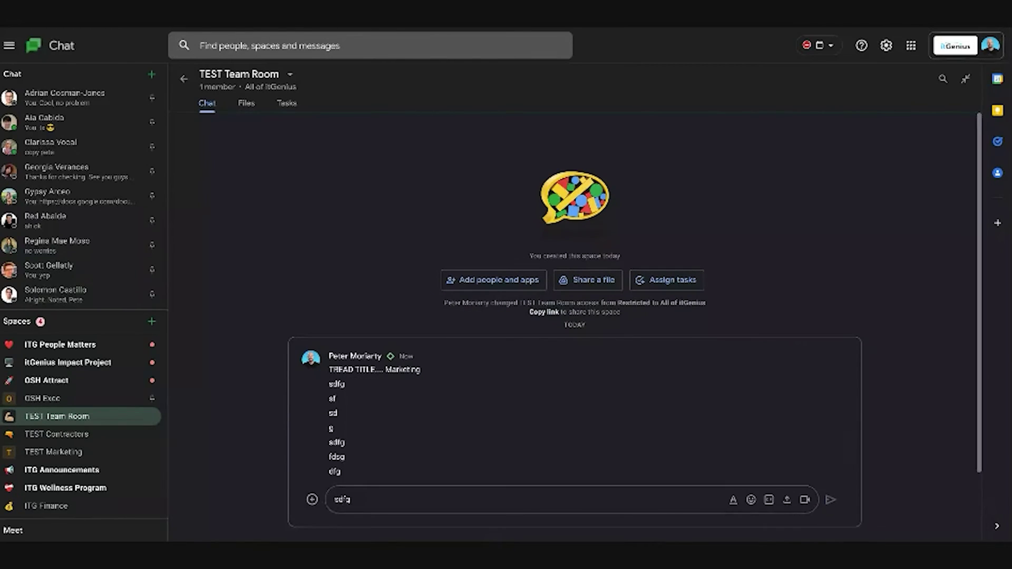
{"action": "key", "text": "Return"}
{"action": "type", "text": "df dfg"}
{"action": "key", "text": "Return"}
{"action": "type", "text": "g dsfgsdfgdfg sdfg sdfg dsfg"}
{"action": "key", "text": "Return"}
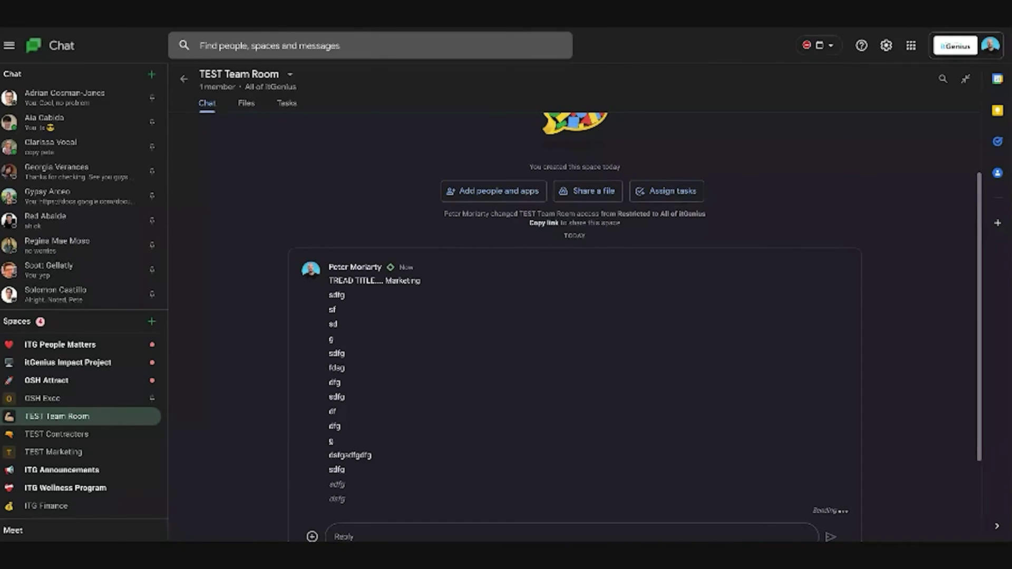
Step: Switch to OSH Exco and back to TEST Team Room to see the thread replies collapsed
{"action": "left_click", "coordinate": [79, 399]}
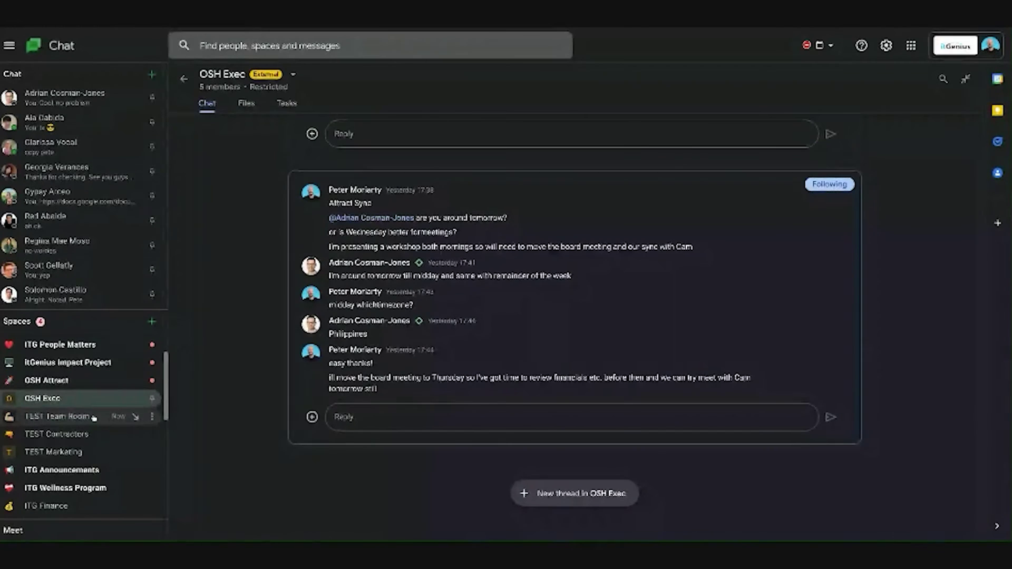
{"action": "left_click", "coordinate": [79, 417]}
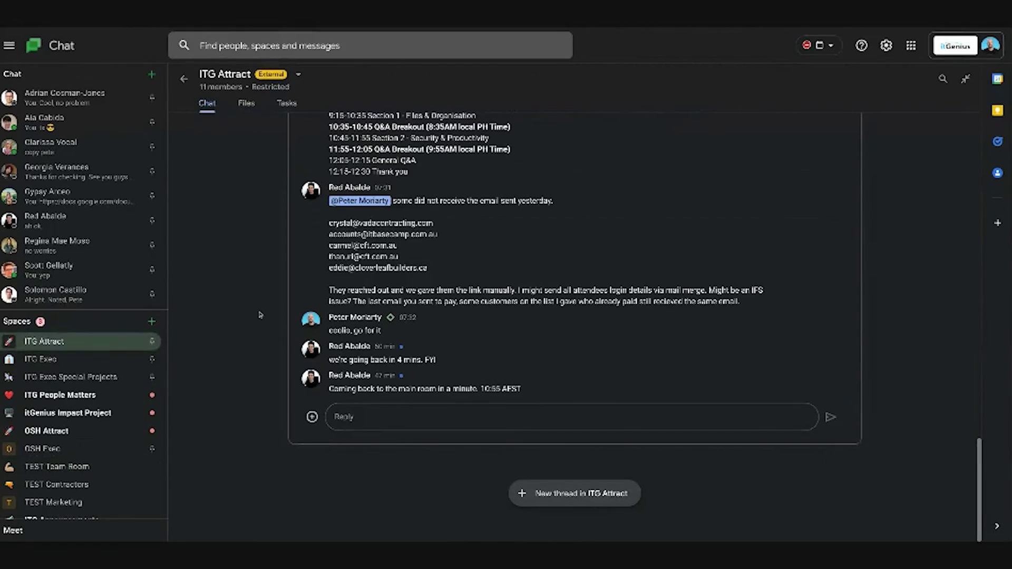
{"action": "scroll", "coordinate": [260, 315], "scroll_direction": "up", "scroll_amount": 15}
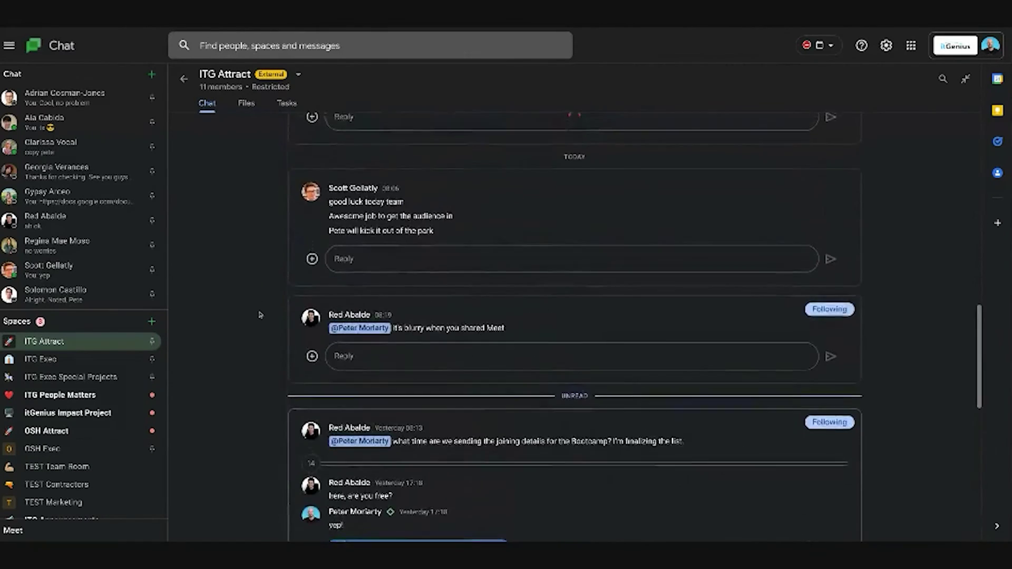
{"action": "scroll", "coordinate": [260, 314], "scroll_direction": "up", "scroll_amount": 2}
{"action": "scroll", "coordinate": [263, 327], "scroll_direction": "down", "scroll_amount": 4}
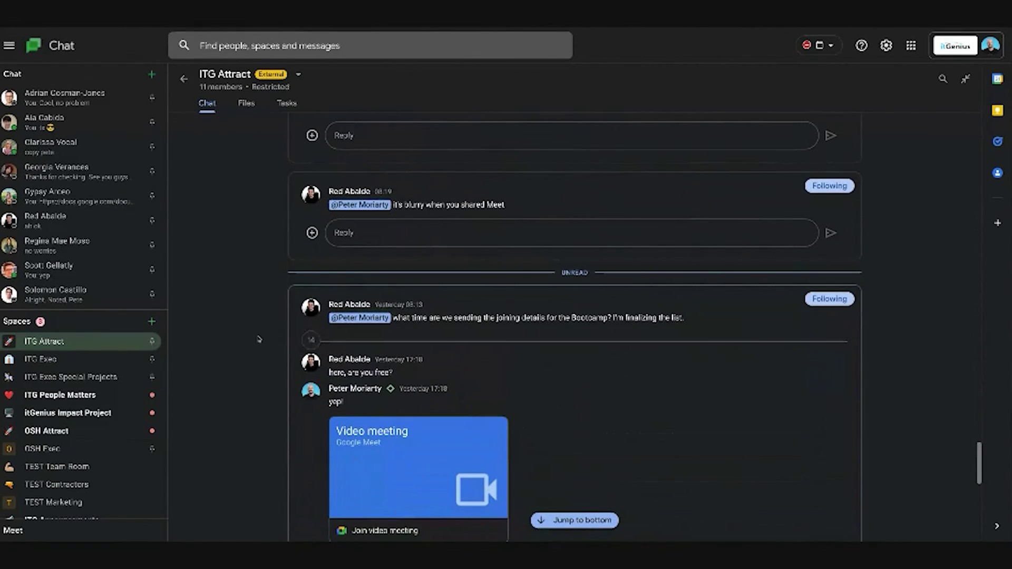
{"action": "scroll", "coordinate": [260, 339], "scroll_direction": "up", "scroll_amount": 4}
{"action": "scroll", "coordinate": [263, 317], "scroll_direction": "up", "scroll_amount": 15}
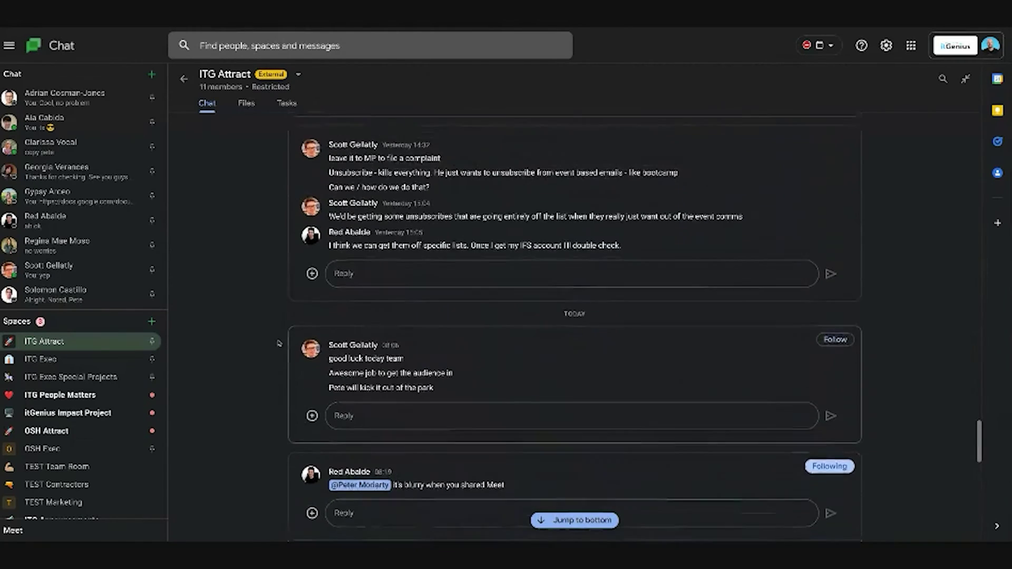
{"action": "scroll", "coordinate": [274, 289], "scroll_direction": "up", "scroll_amount": 3}
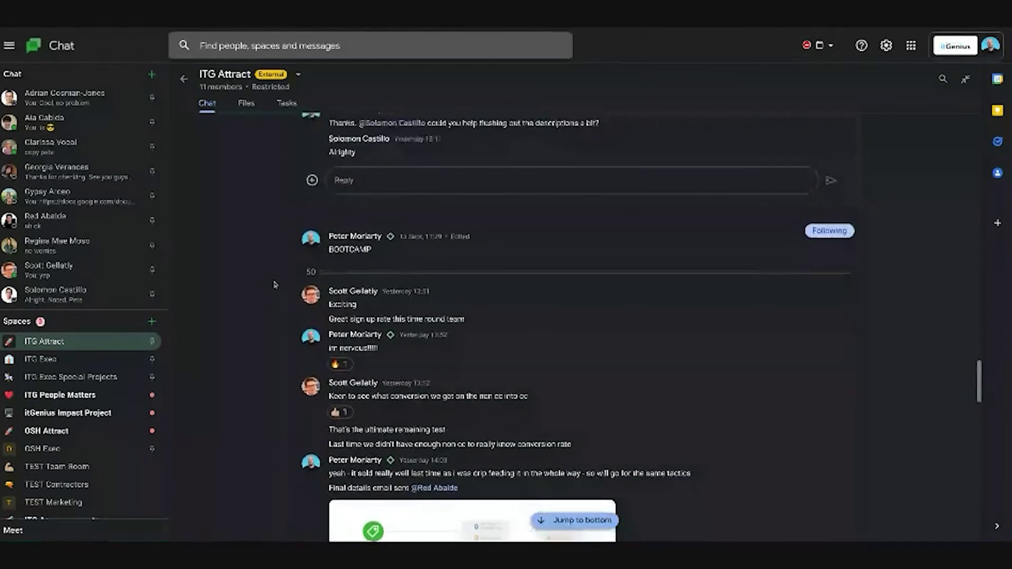
{"action": "scroll", "coordinate": [282, 318], "scroll_direction": "up", "scroll_amount": 6}
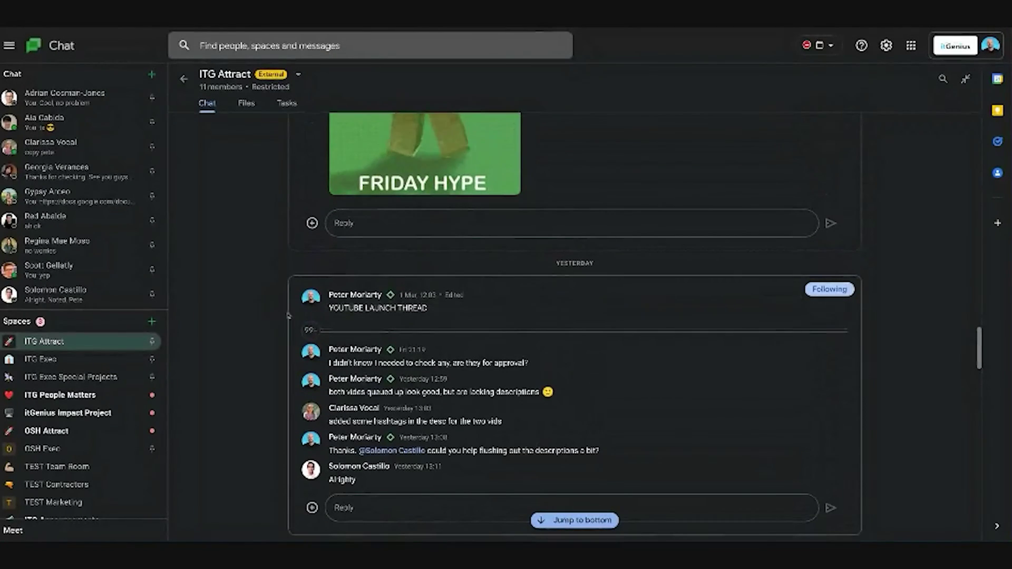
{"action": "scroll", "coordinate": [288, 315], "scroll_direction": "up", "scroll_amount": 11}
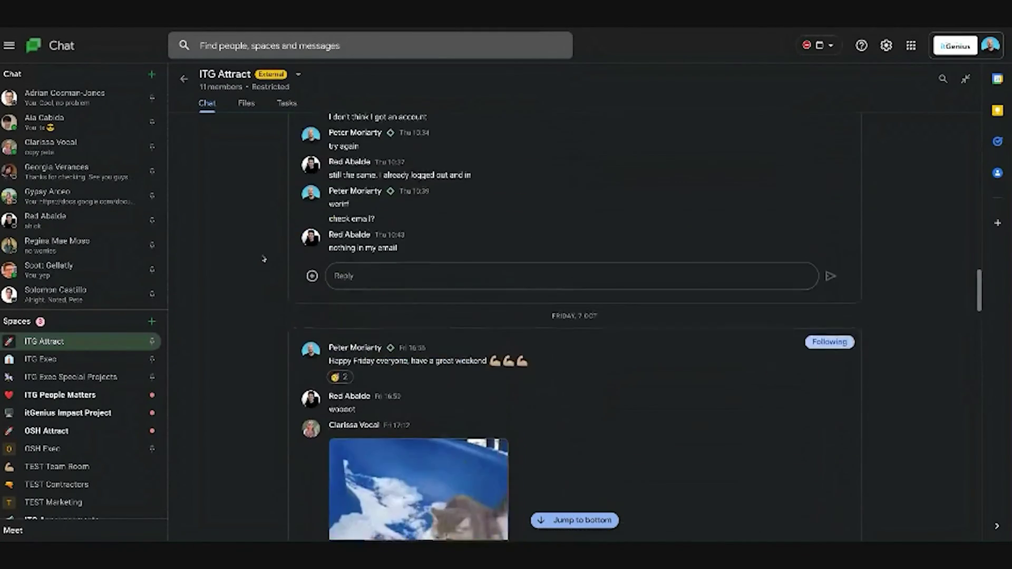
{"action": "scroll", "coordinate": [264, 258], "scroll_direction": "up", "scroll_amount": 10}
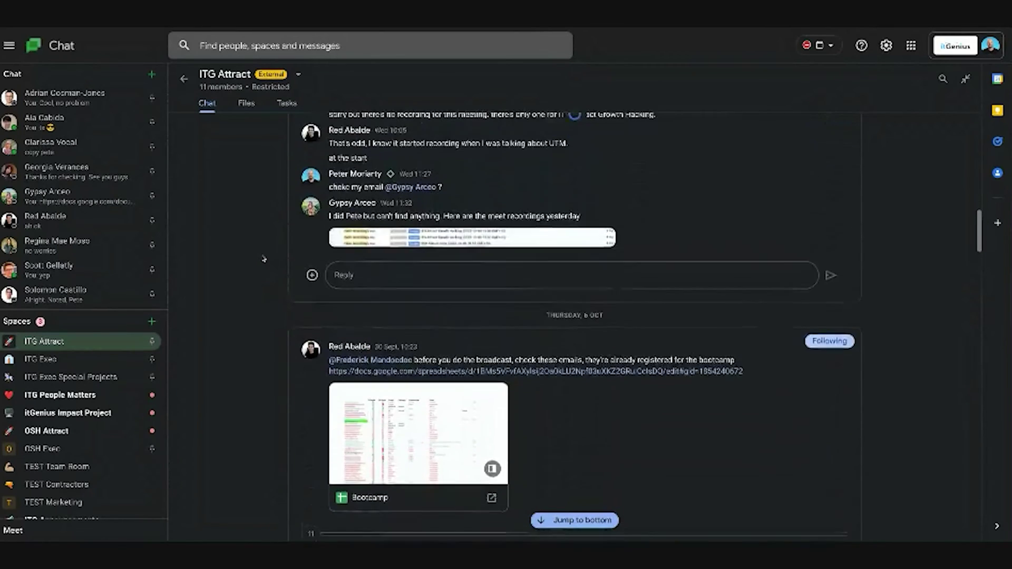
{"action": "scroll", "coordinate": [263, 259], "scroll_direction": "up", "scroll_amount": 6}
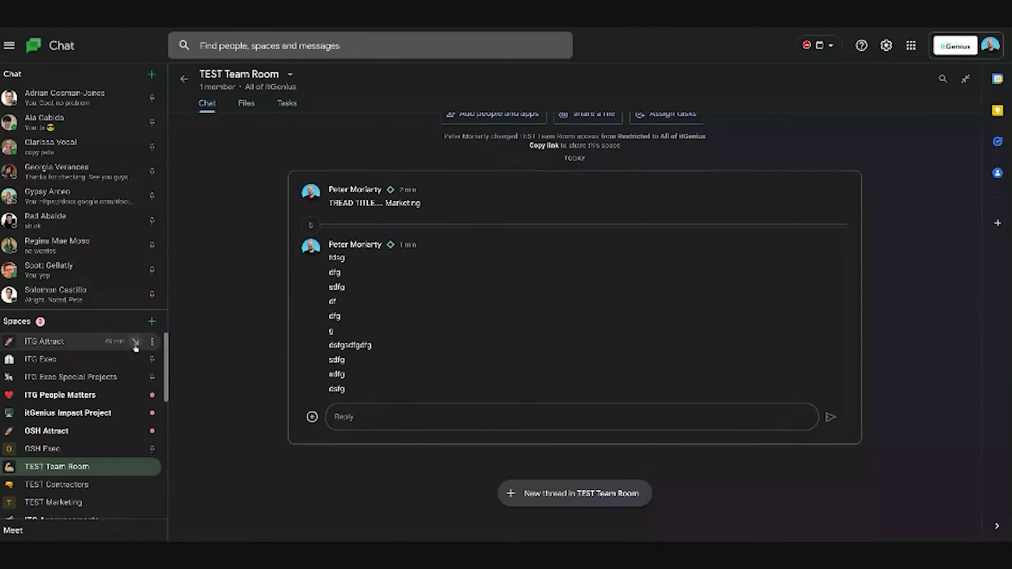
Step: Find and open the TeamGenius space in the Spaces list
{"action": "scroll", "coordinate": [103, 372], "scroll_direction": "down", "scroll_amount": 1}
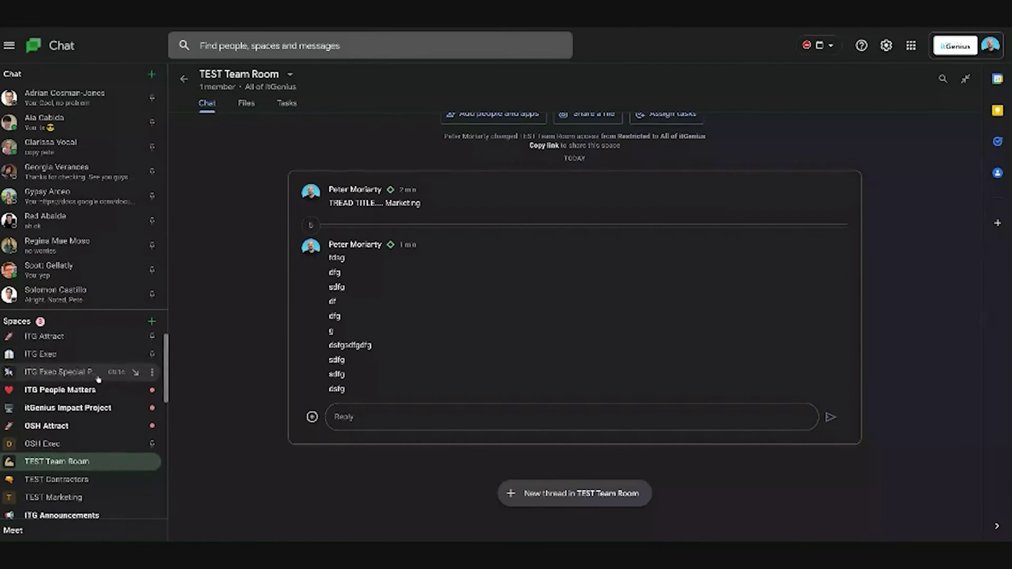
{"action": "scroll", "coordinate": [98, 378], "scroll_direction": "down", "scroll_amount": 5}
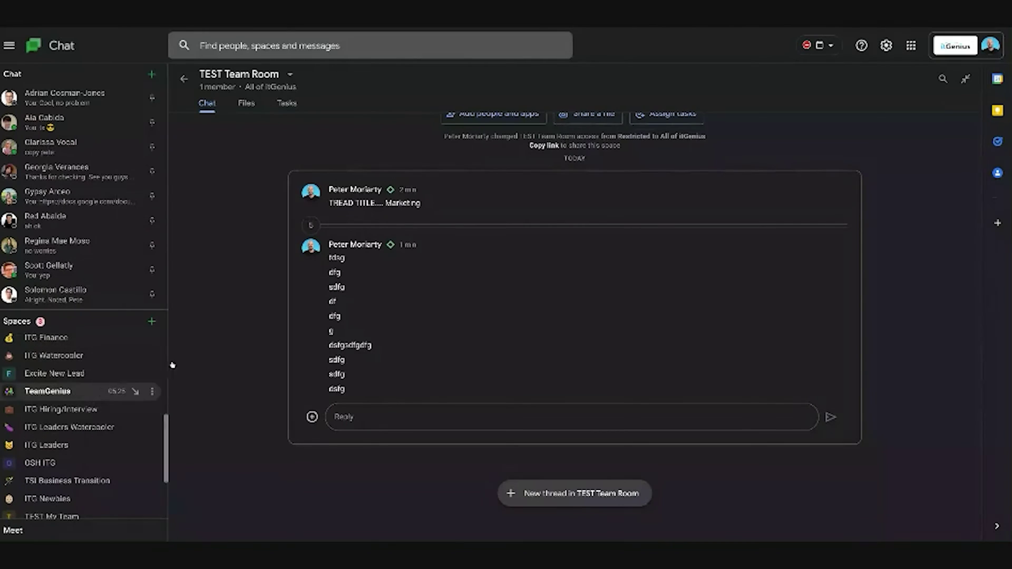
{"action": "left_click", "coordinate": [80, 391]}
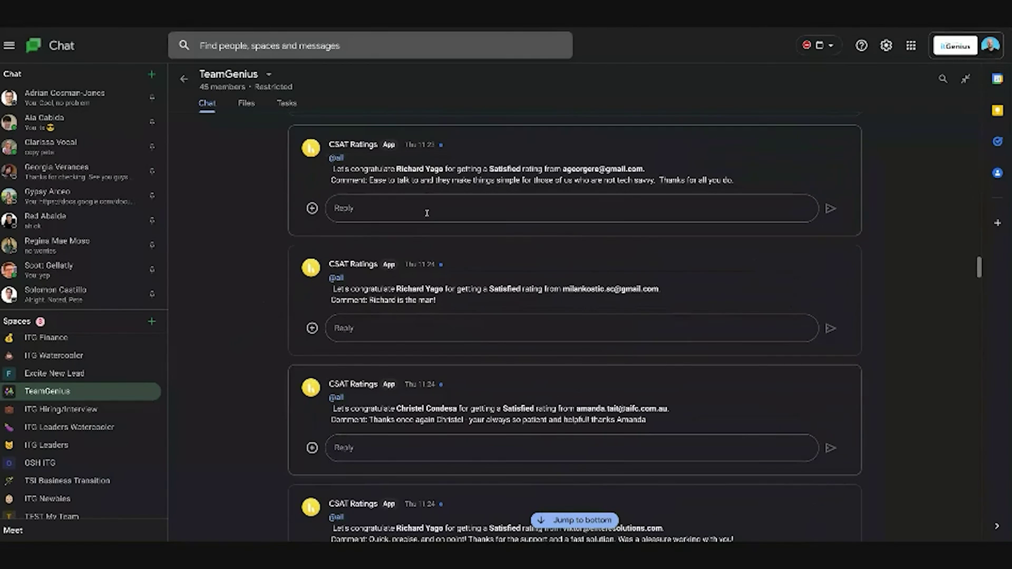
Step: Scroll through TeamGenius's CSAT rating, new sale and lunch/break posts to today's messages
{"action": "scroll", "coordinate": [419, 427], "scroll_direction": "down", "scroll_amount": 1}
{"action": "scroll", "coordinate": [418, 414], "scroll_direction": "down", "scroll_amount": 4}
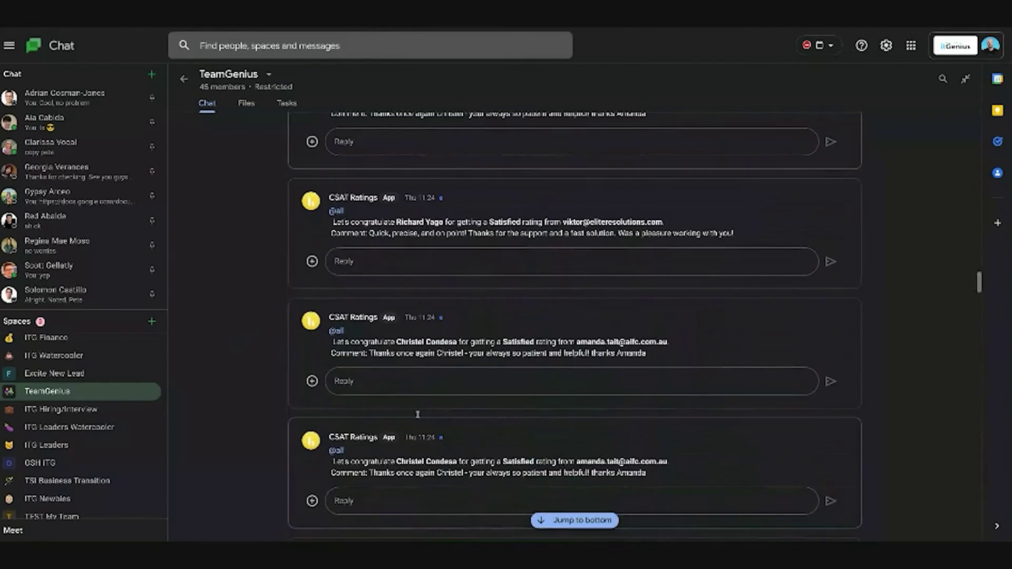
{"action": "scroll", "coordinate": [417, 415], "scroll_direction": "down", "scroll_amount": 8}
{"action": "scroll", "coordinate": [510, 432], "scroll_direction": "down", "scroll_amount": 10}
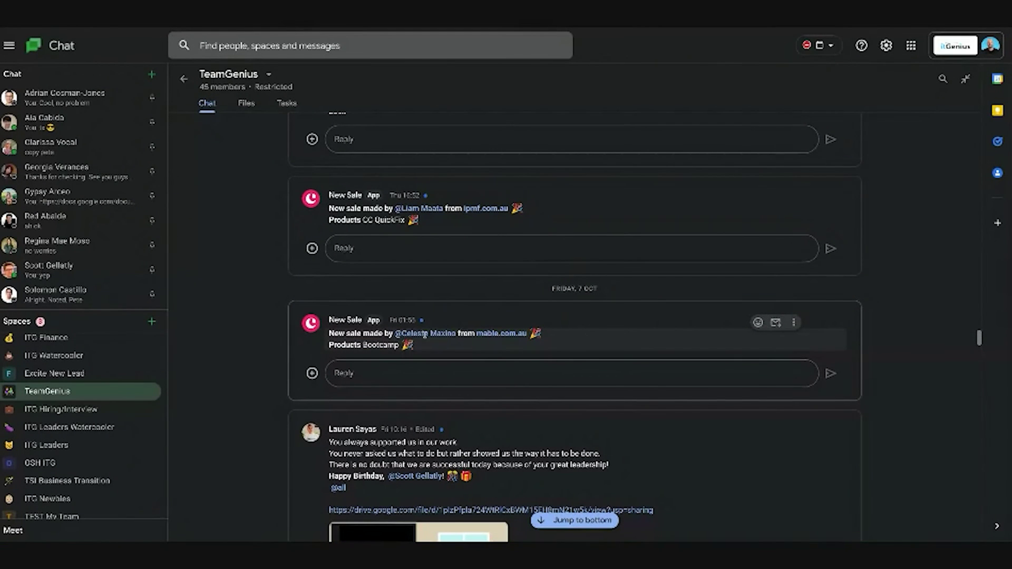
{"action": "scroll", "coordinate": [257, 282], "scroll_direction": "down", "scroll_amount": 6}
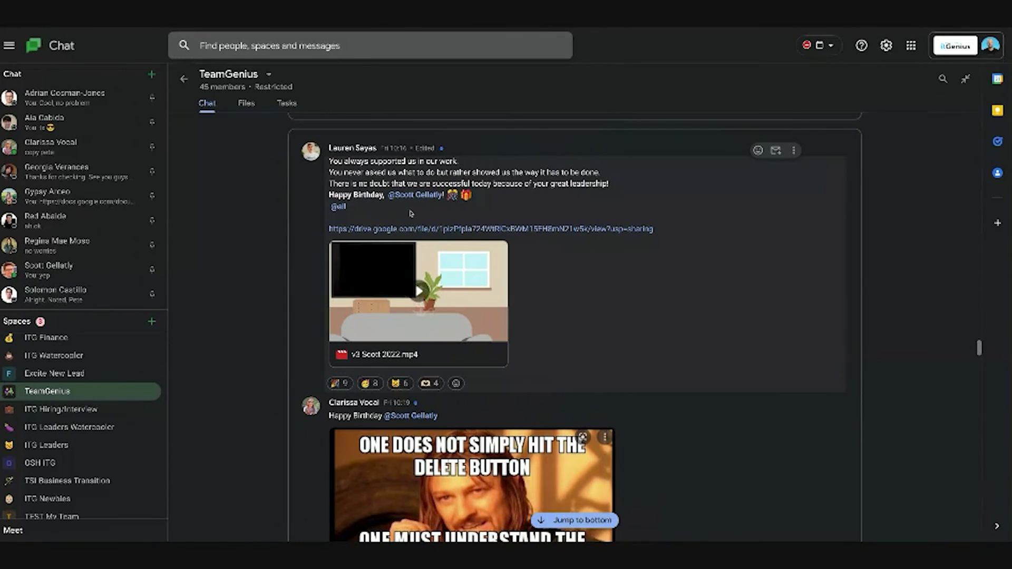
{"action": "scroll", "coordinate": [410, 213], "scroll_direction": "down", "scroll_amount": 3}
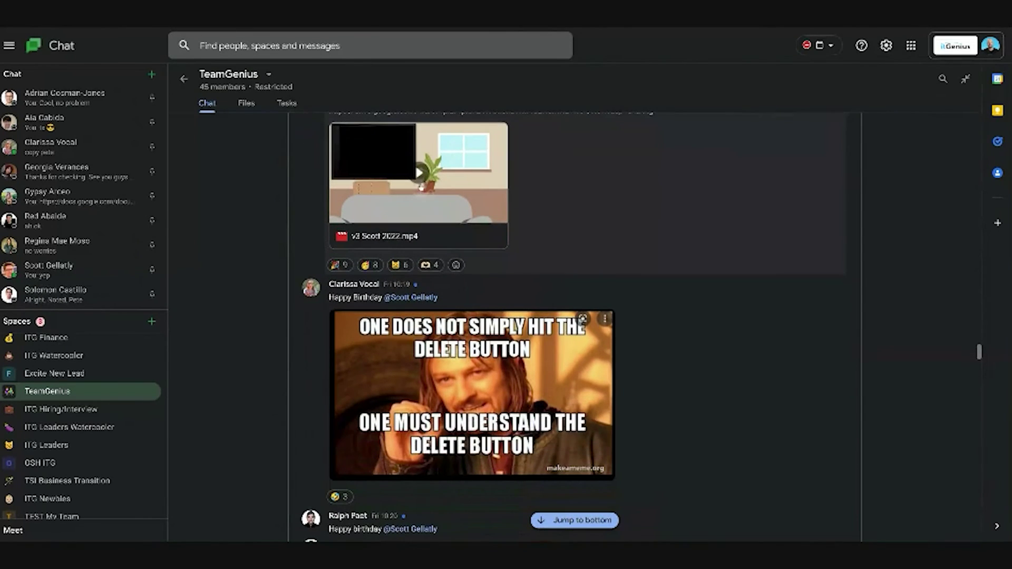
{"action": "scroll", "coordinate": [275, 242], "scroll_direction": "down", "scroll_amount": 10}
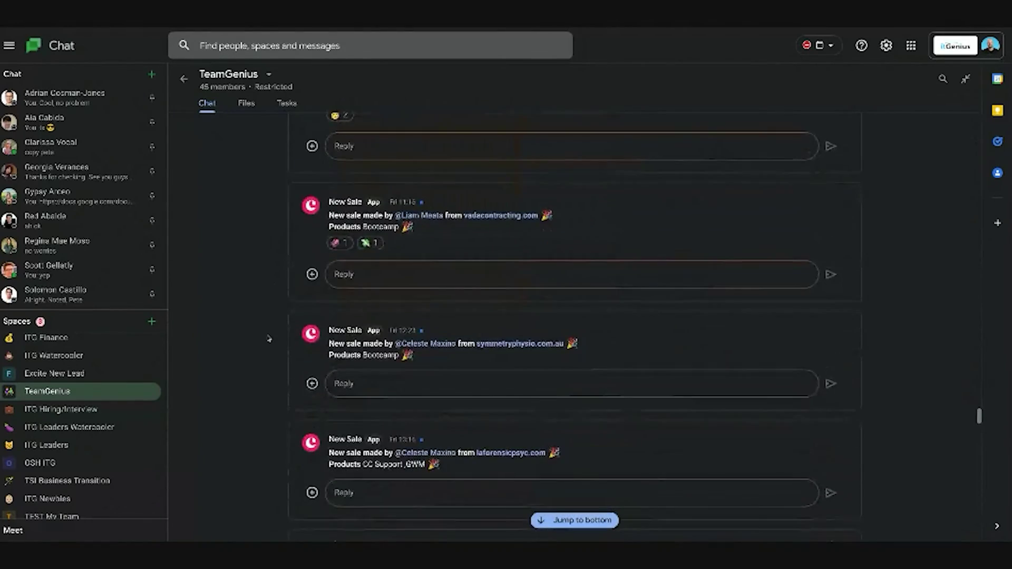
{"action": "scroll", "coordinate": [574, 503], "scroll_direction": "down", "scroll_amount": 20}
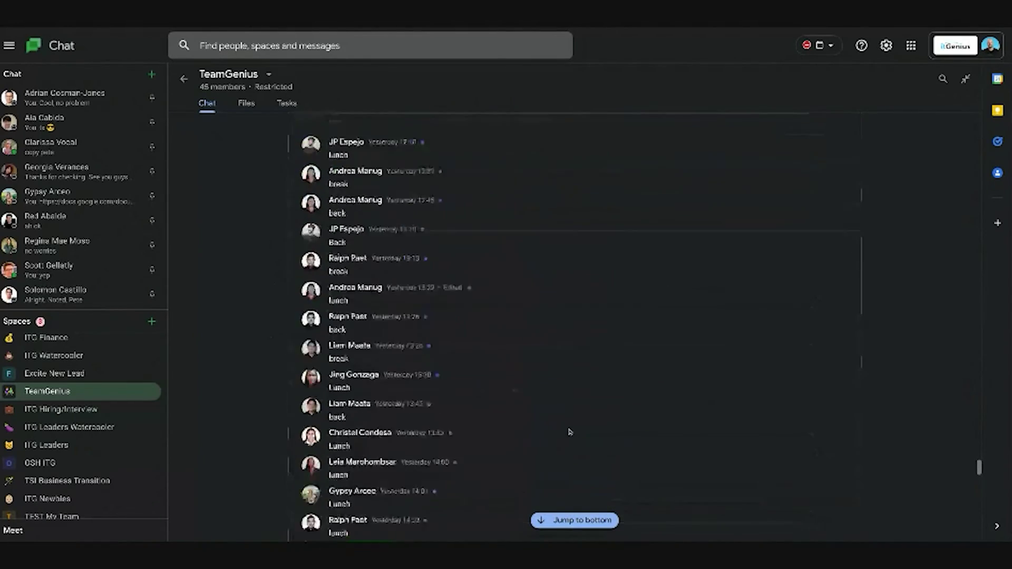
{"action": "left_click", "coordinate": [574, 487]}
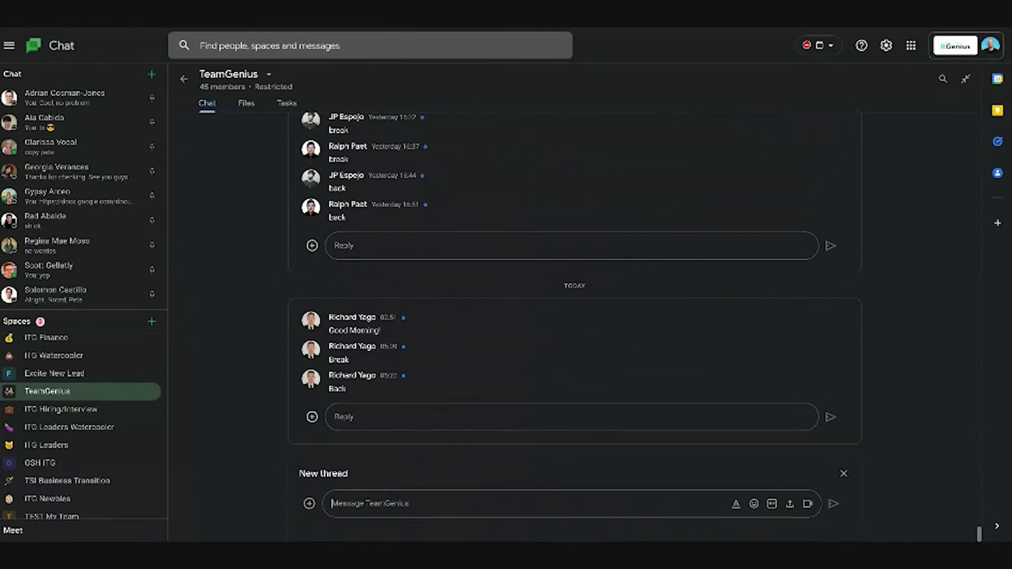
{"action": "type", "text": "@"}
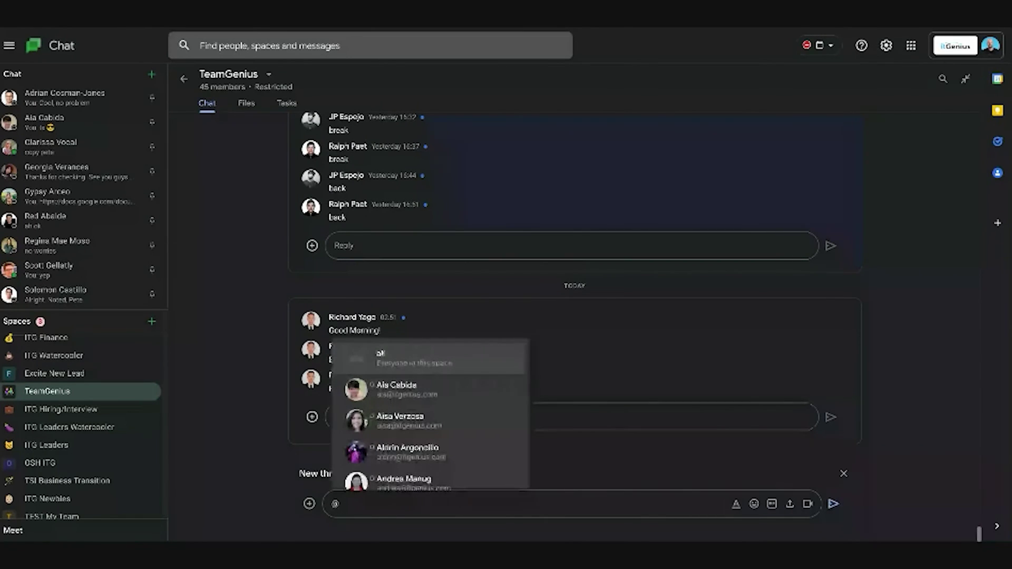
{"action": "key", "text": "Return"}
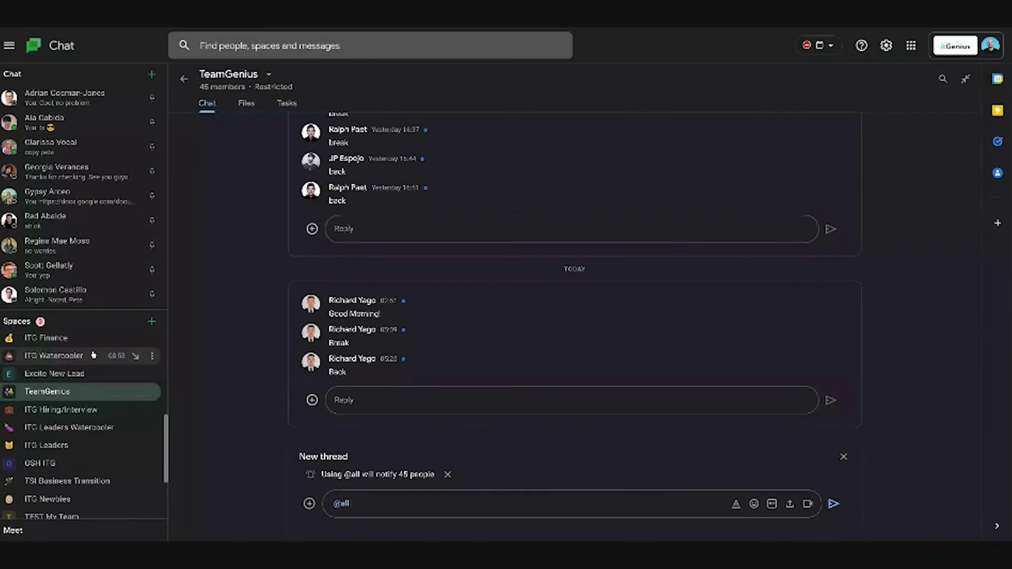
Step: Open ITG Watercooler and scroll back to its September and October image and GIF posts
{"action": "left_click", "coordinate": [93, 355]}
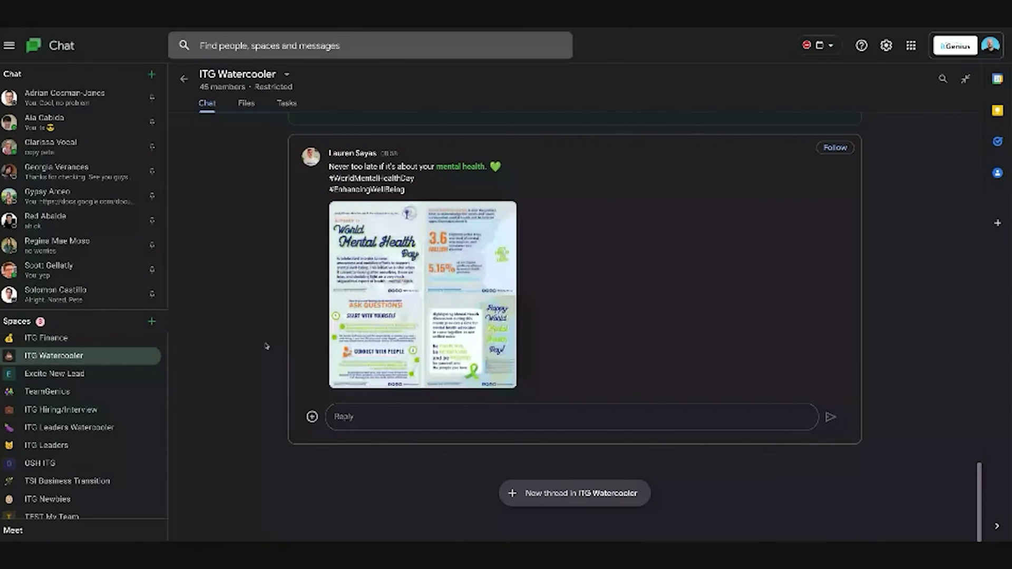
{"action": "scroll", "coordinate": [266, 346], "scroll_direction": "up", "scroll_amount": 10}
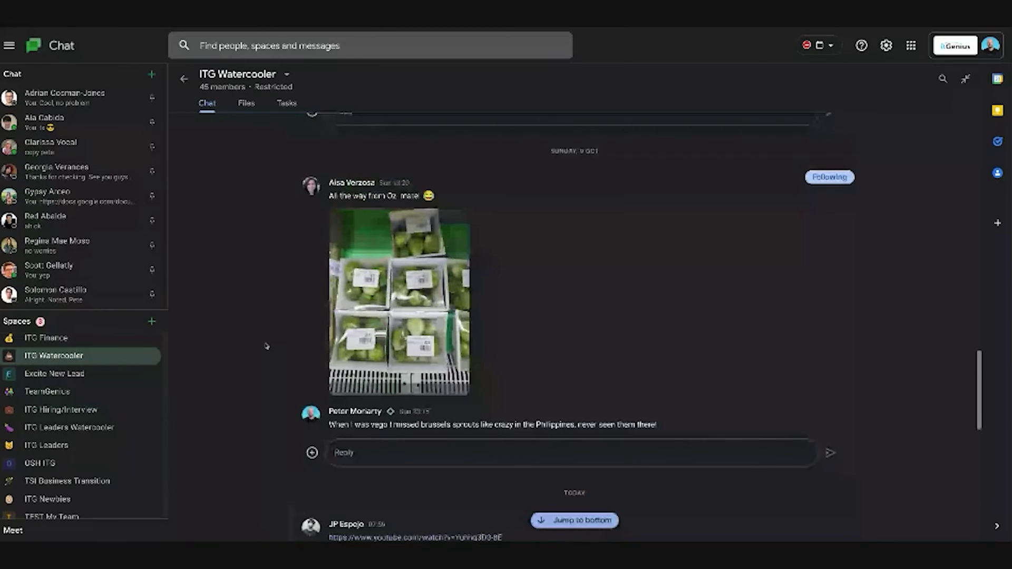
{"action": "scroll", "coordinate": [267, 345], "scroll_direction": "up", "scroll_amount": 10}
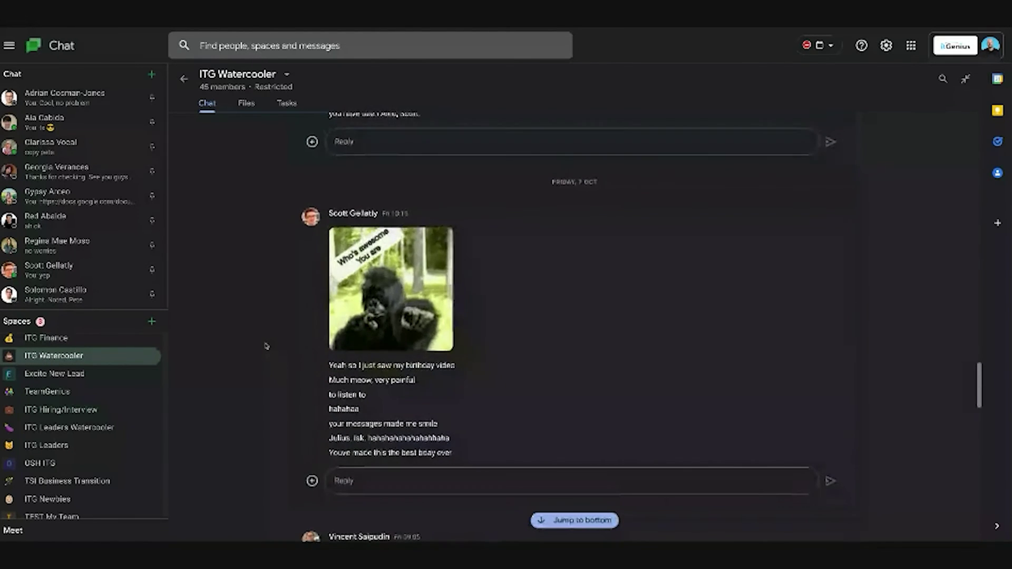
{"action": "scroll", "coordinate": [266, 346], "scroll_direction": "down", "scroll_amount": 10}
{"action": "scroll", "coordinate": [266, 346], "scroll_direction": "up", "scroll_amount": 3}
{"action": "scroll", "coordinate": [266, 346], "scroll_direction": "up", "scroll_amount": 10}
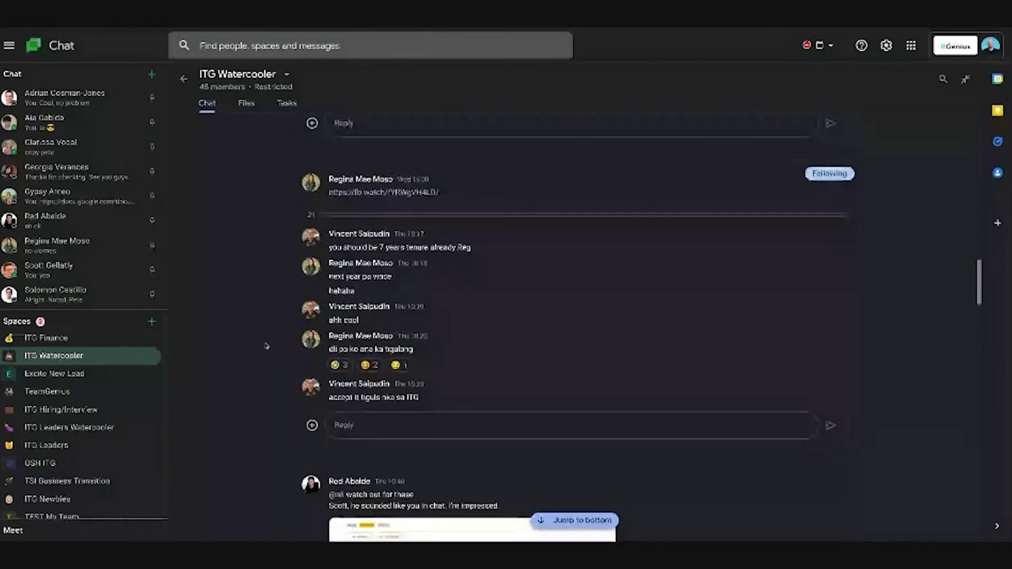
{"action": "scroll", "coordinate": [267, 346], "scroll_direction": "up", "scroll_amount": 10}
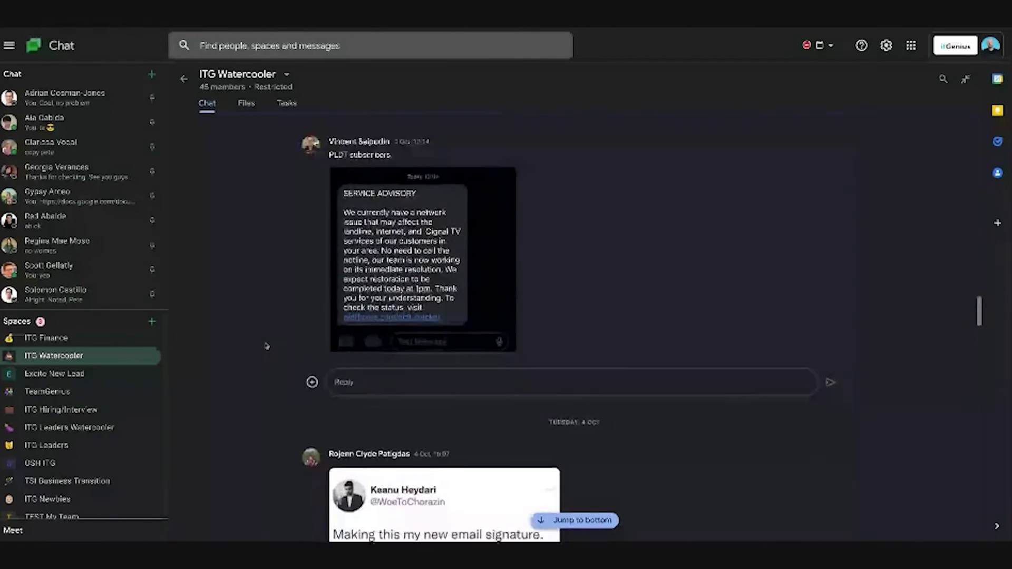
{"action": "scroll", "coordinate": [266, 337], "scroll_direction": "down", "scroll_amount": 5}
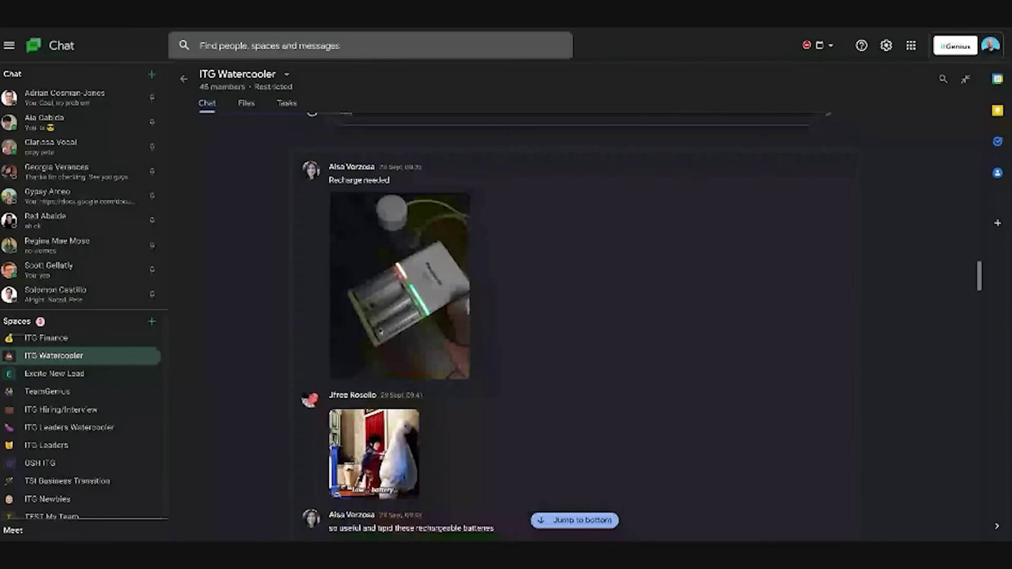
{"action": "scroll", "coordinate": [265, 316], "scroll_direction": "up", "scroll_amount": 12}
{"action": "scroll", "coordinate": [264, 314], "scroll_direction": "up", "scroll_amount": 10}
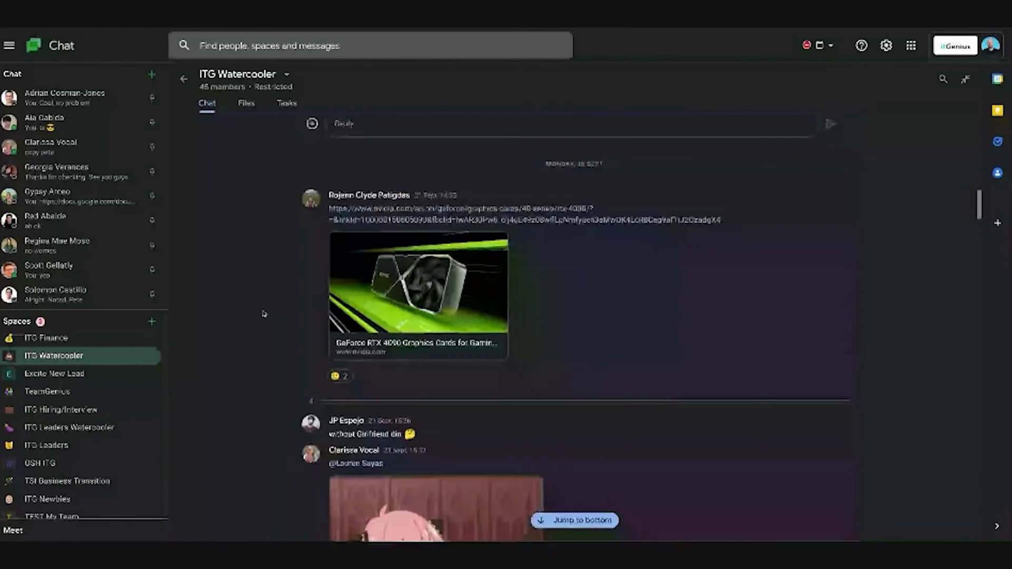
{"action": "scroll", "coordinate": [264, 314], "scroll_direction": "up", "scroll_amount": 2}
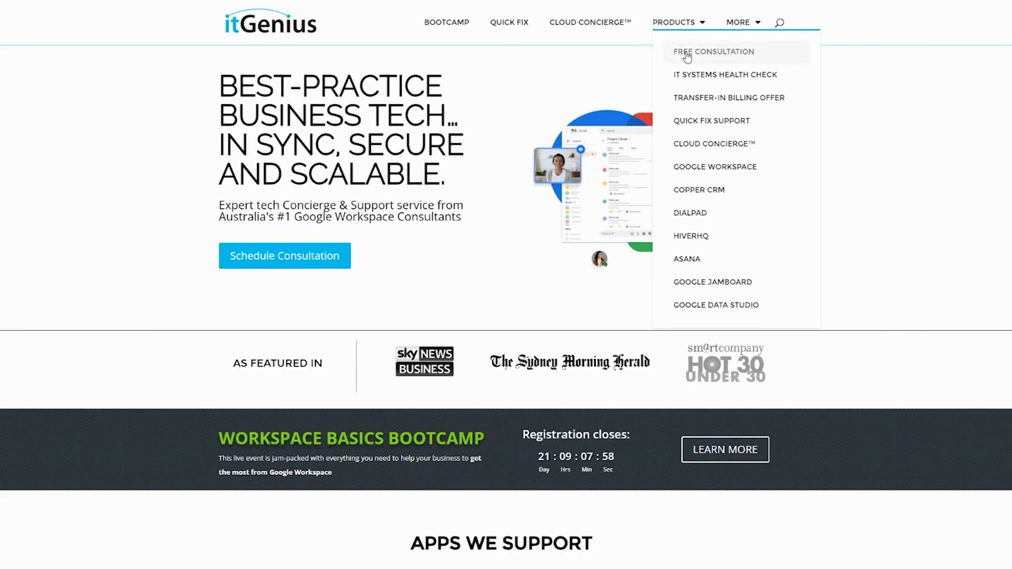
Step: Go to the itGenius free consultation page
{"action": "left_click", "coordinate": [687, 52]}
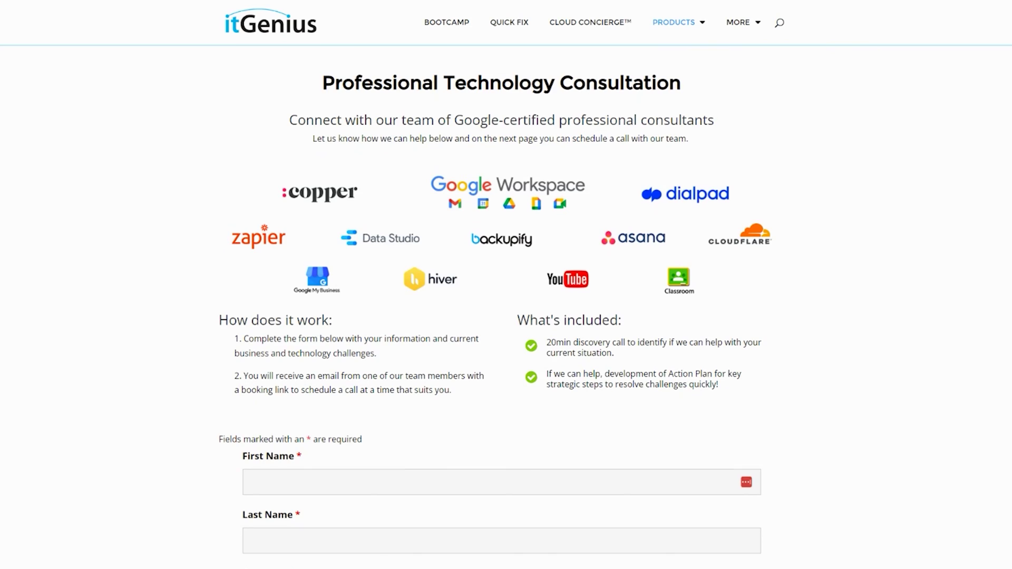